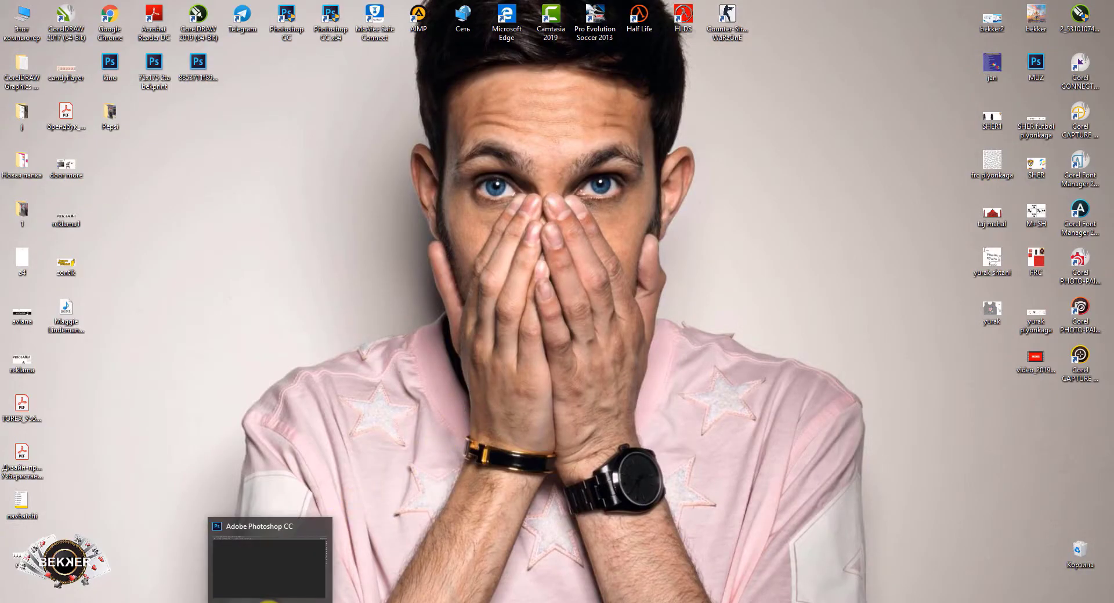
# Restore the Photoshop CC window from the Windows taskbar.
pyautogui.click(268, 601)
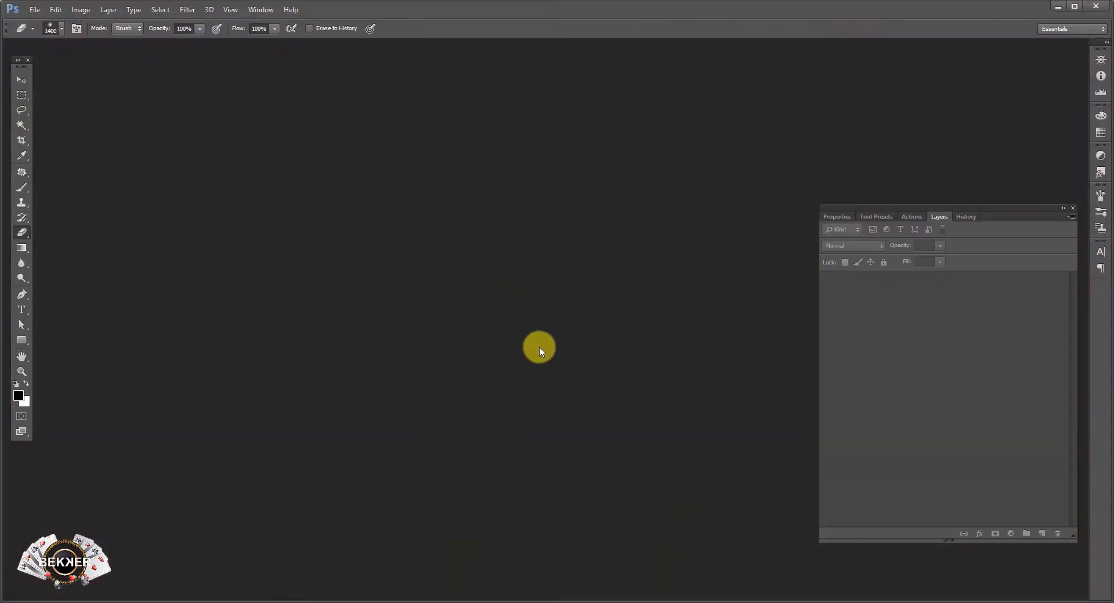
# Open the man's portrait photo ojmg1je1zcesnxwj4rcu.jpg from the photo folder.
pyautogui.hotkey('ctrl', 'o')
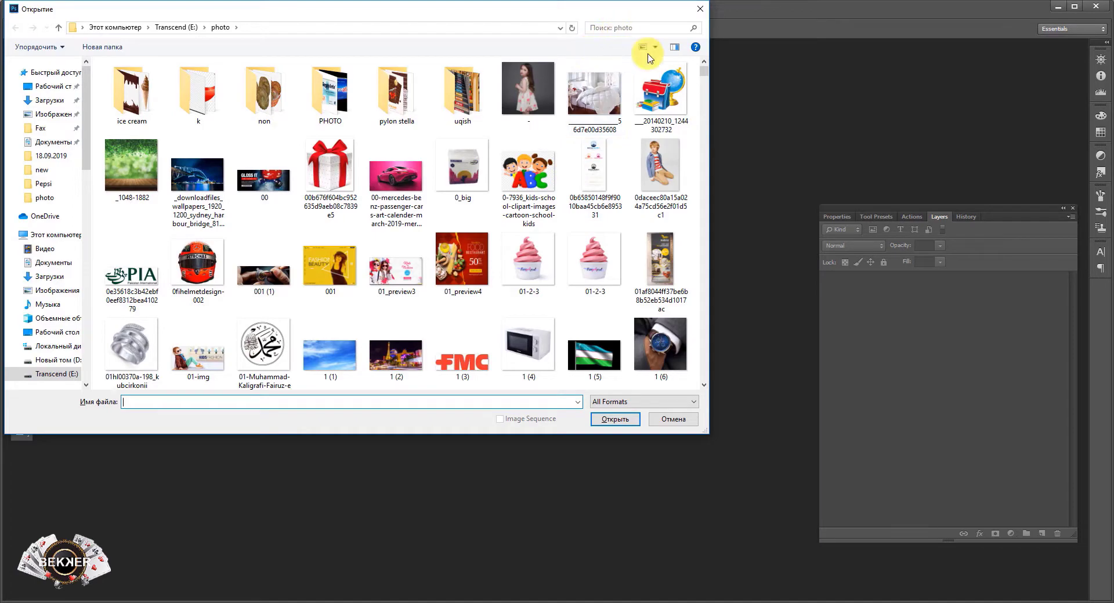
pyautogui.moveTo(703, 79); pyautogui.dragTo(715, 307)
pyautogui.click(197, 375)
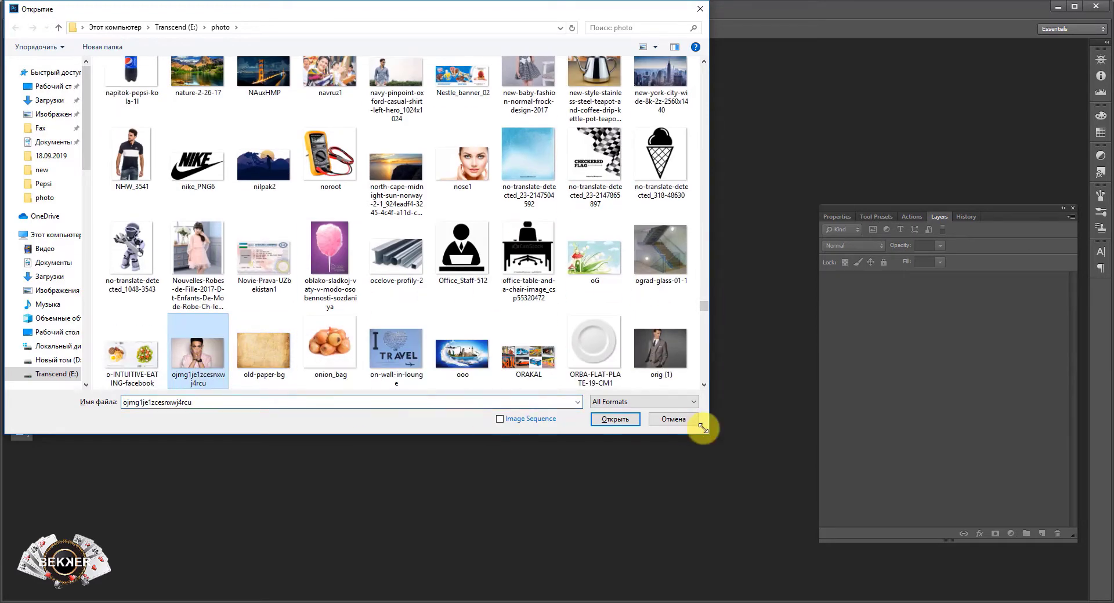
pyautogui.click(632, 420)
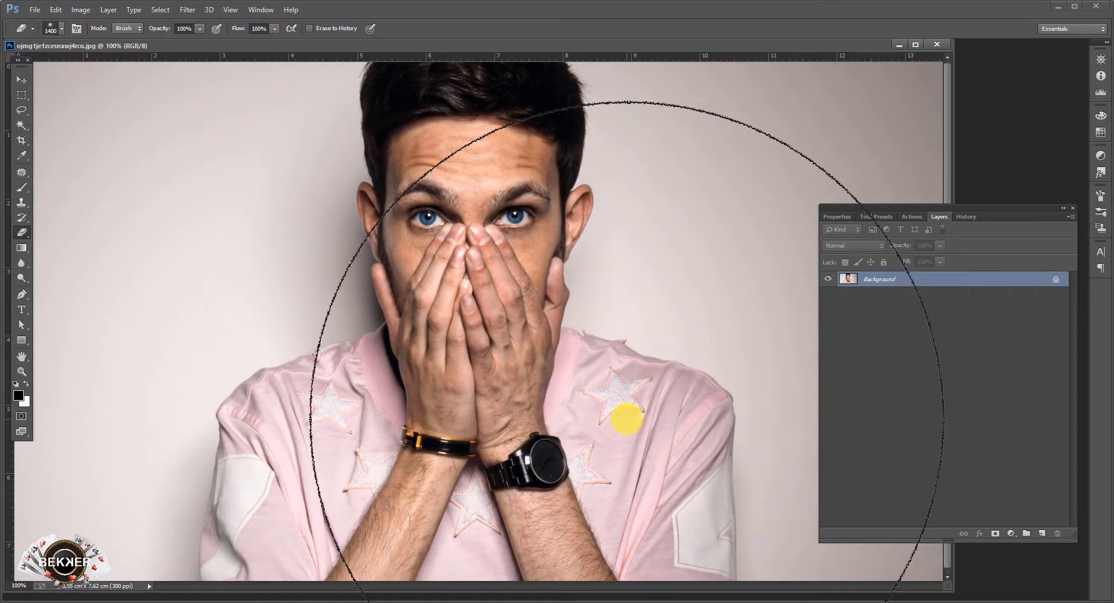
# Switch to the Move tool and add a Gradient Fill layer above the Background.
pyautogui.press('v')
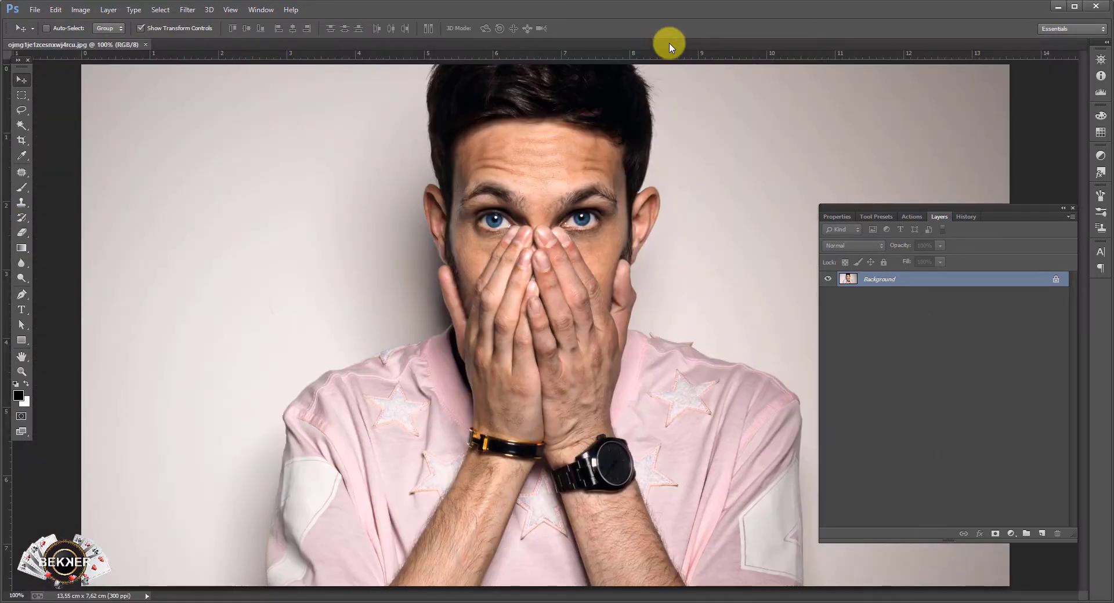
pyautogui.click(1011, 534)
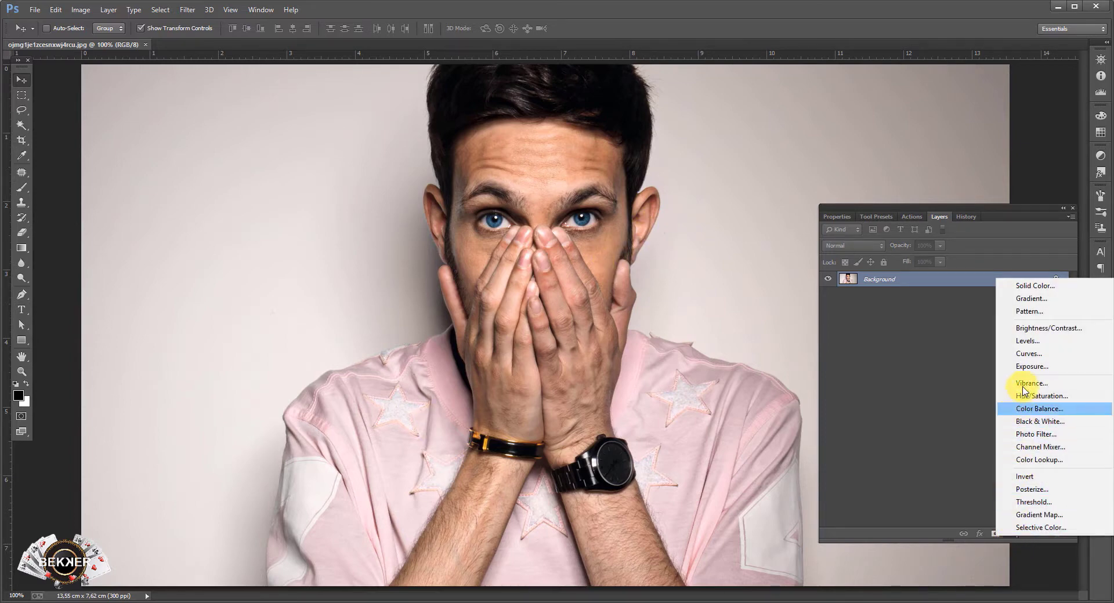
pyautogui.click(1027, 298)
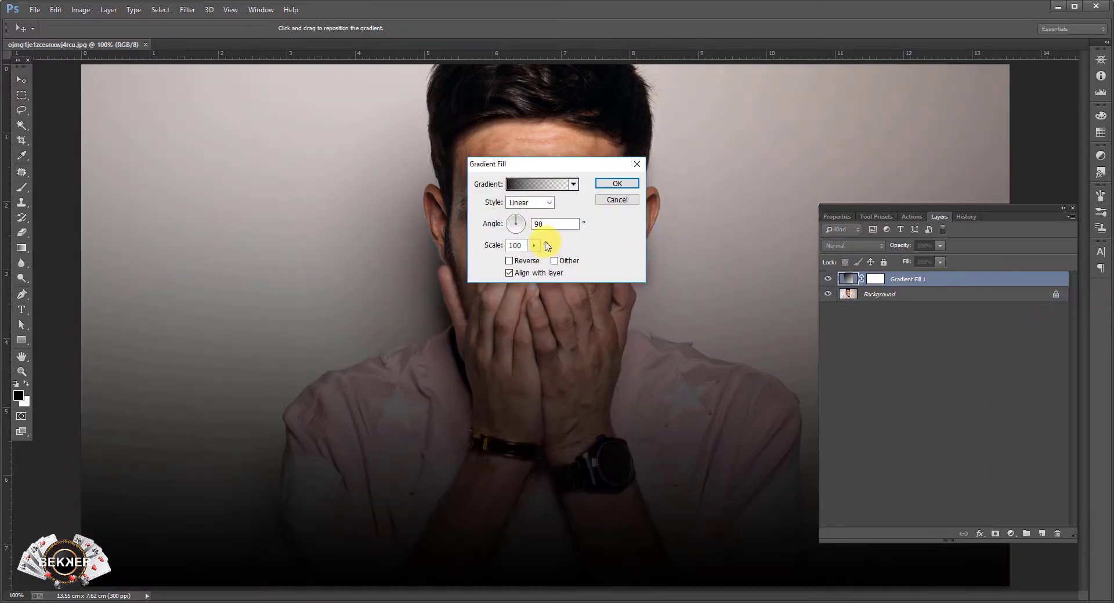
pyautogui.click(574, 185)
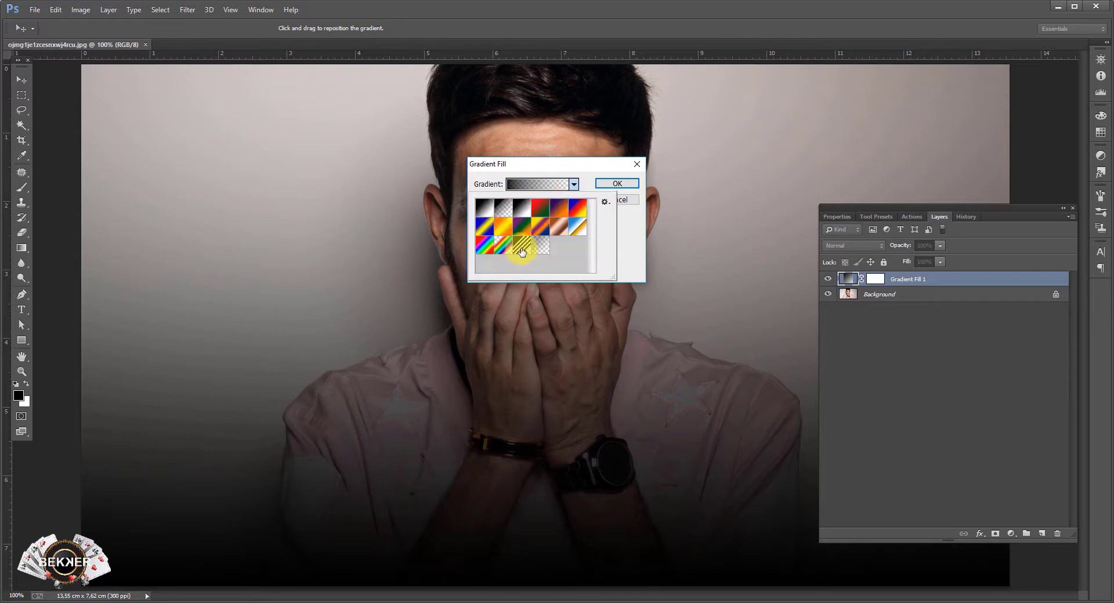
pyautogui.click(572, 182)
# Set the gradient's left colour stop to magenta #ff0aee.
pyautogui.click(549, 185)
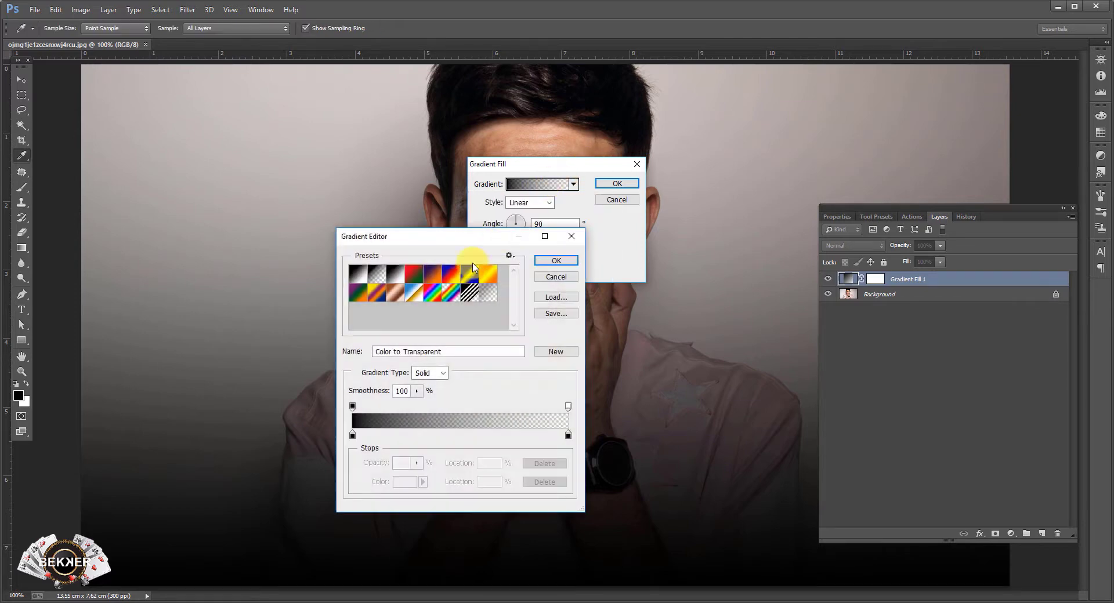
pyautogui.click(352, 435)
pyautogui.click(405, 482)
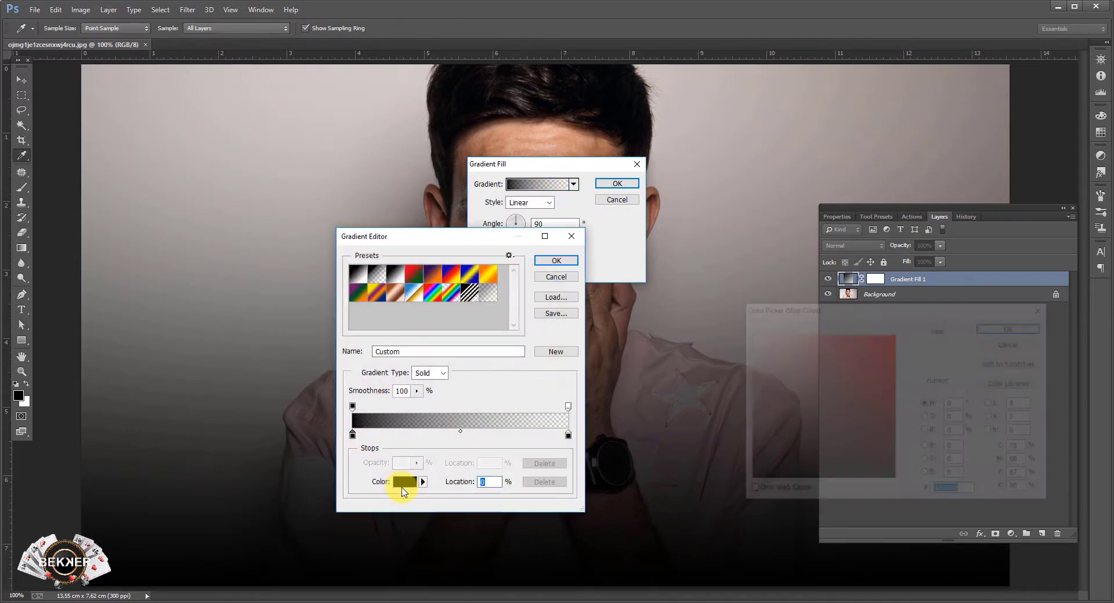
pyautogui.write('ff')
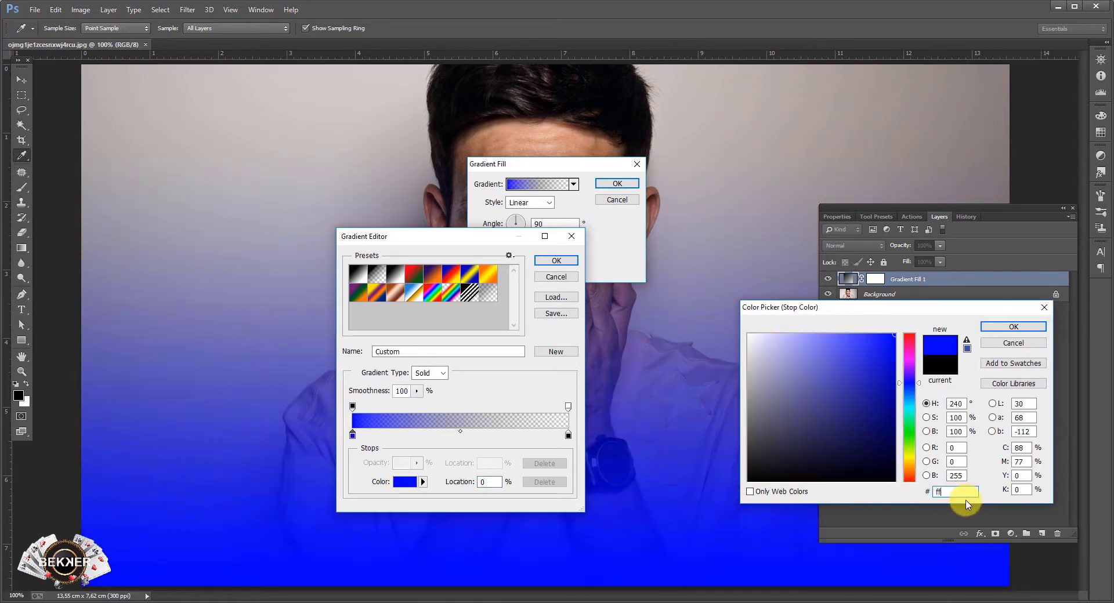
pyautogui.write('0')
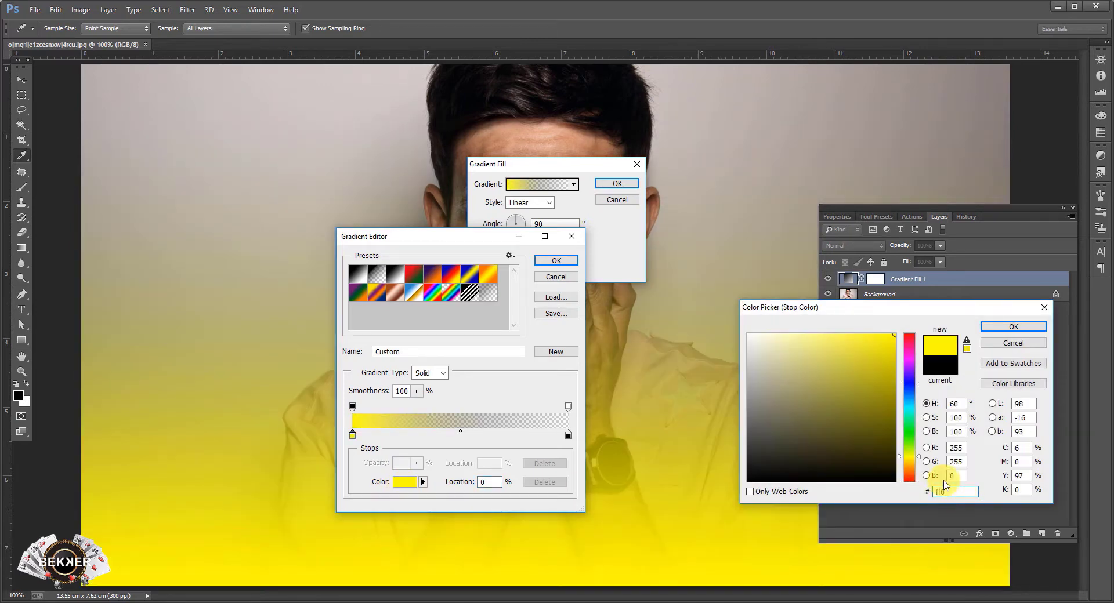
pyautogui.write('aee')
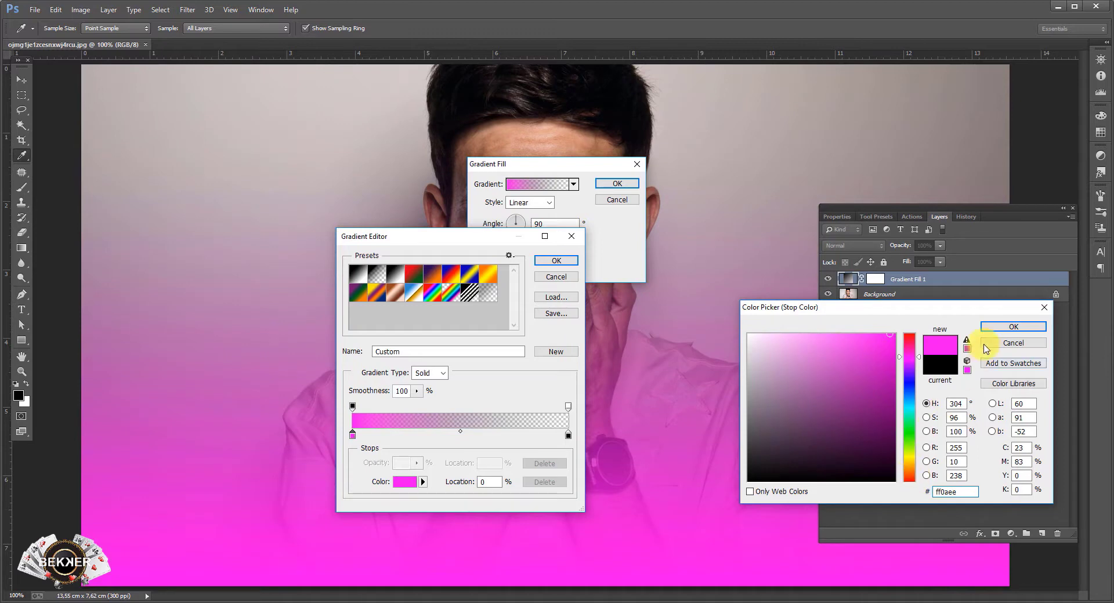
pyautogui.click(1012, 327)
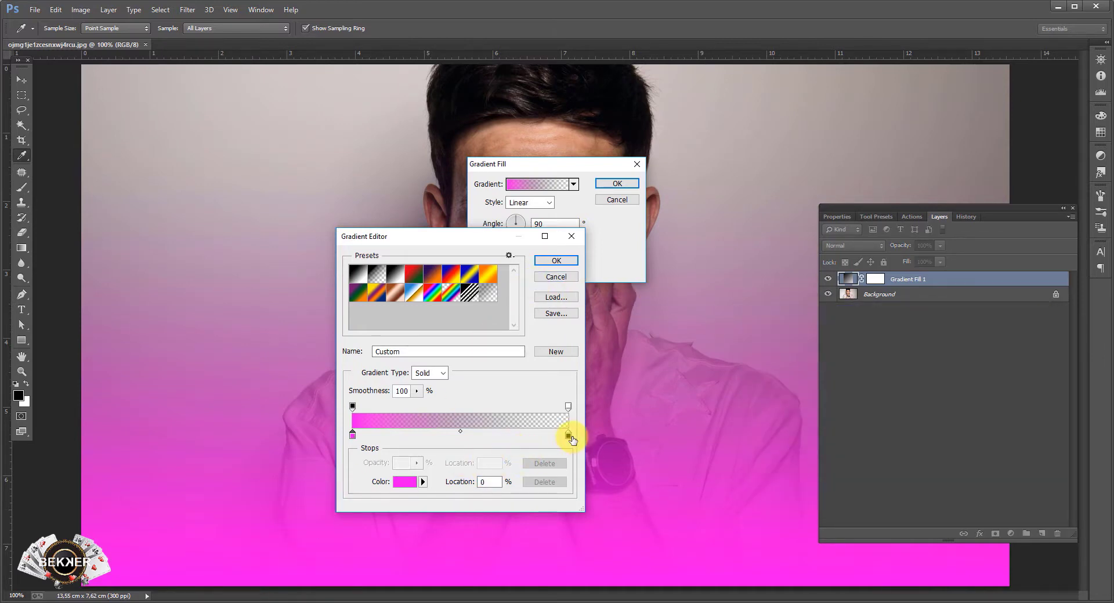
# Shift the solid and transparent opacity stops inward to shorten the magenta fade.
pyautogui.click(568, 436)
pyautogui.moveTo(352, 411); pyautogui.dragTo(407, 412)
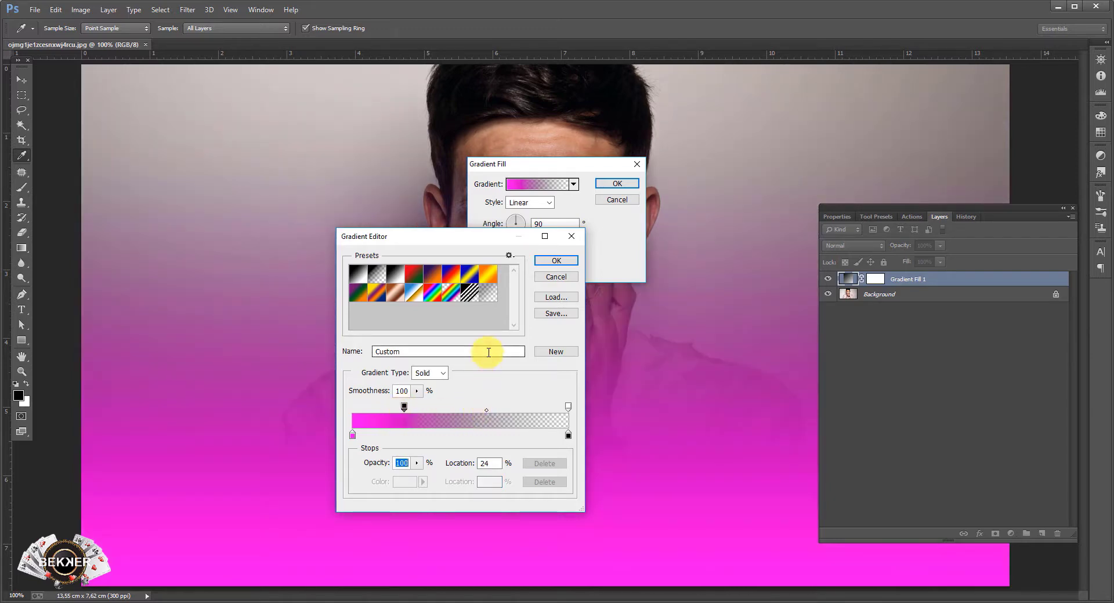
pyautogui.click(351, 553)
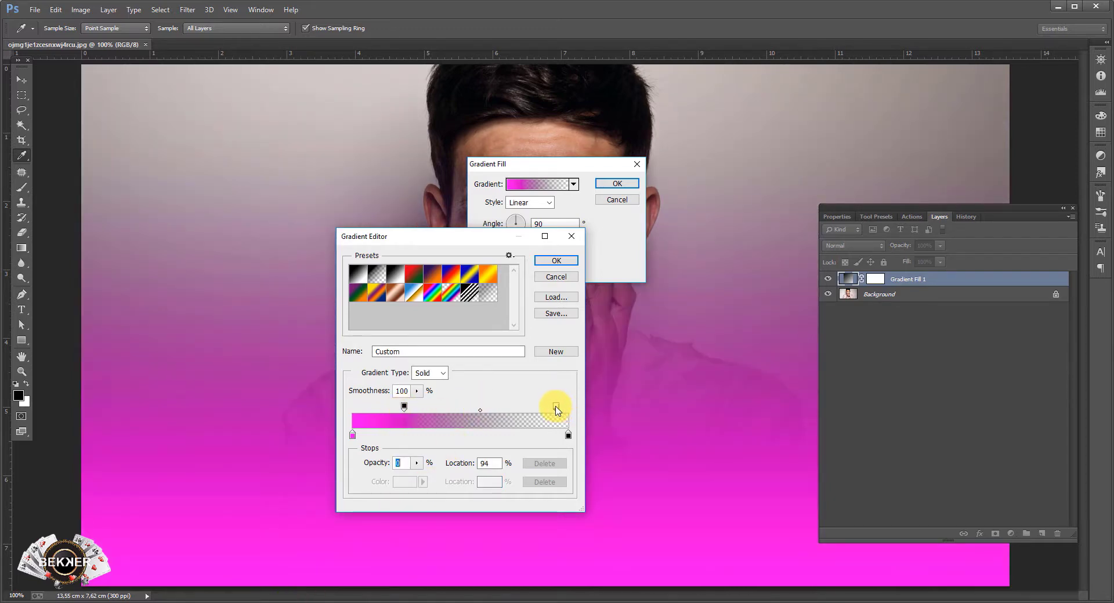
pyautogui.moveTo(541, 409); pyautogui.dragTo(525, 410)
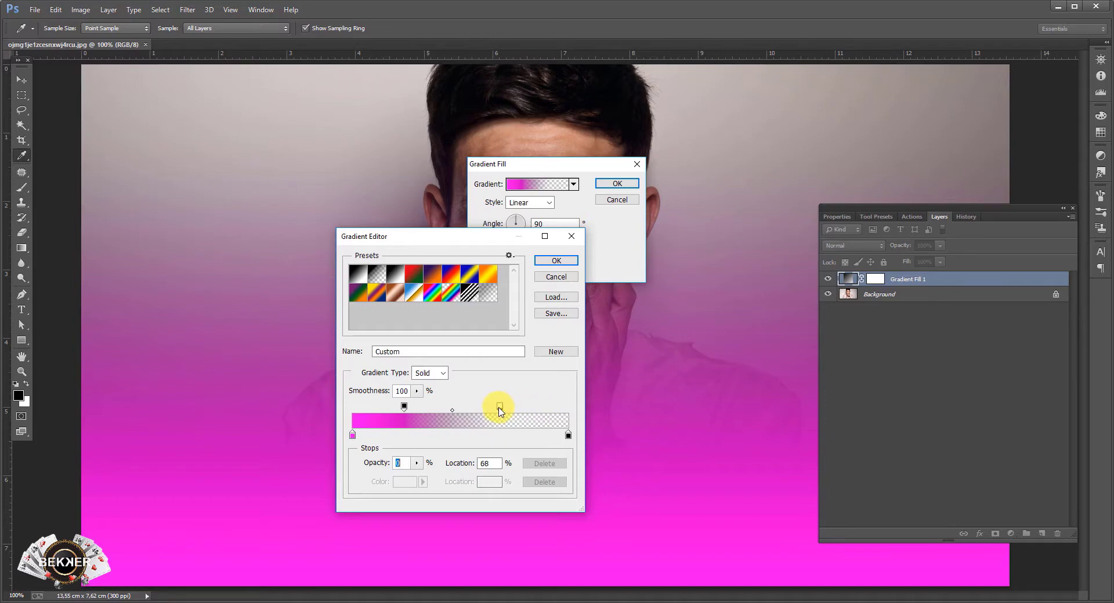
pyautogui.click(347, 539)
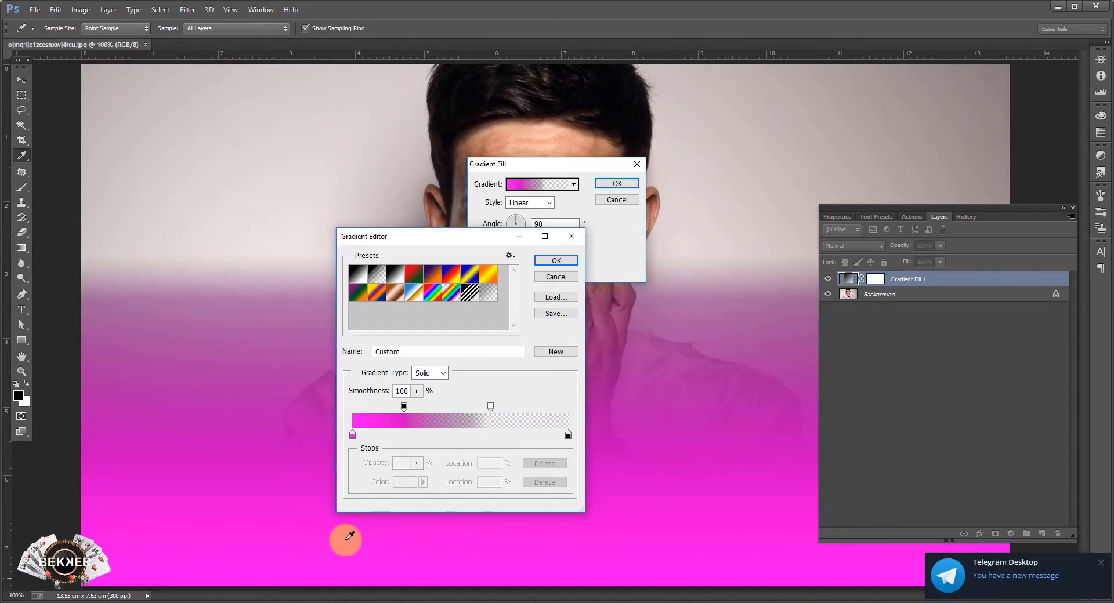
# Accept the magenta gradient and set the fill angle to 0° for a horizontal sweep.
pyautogui.click(545, 261)
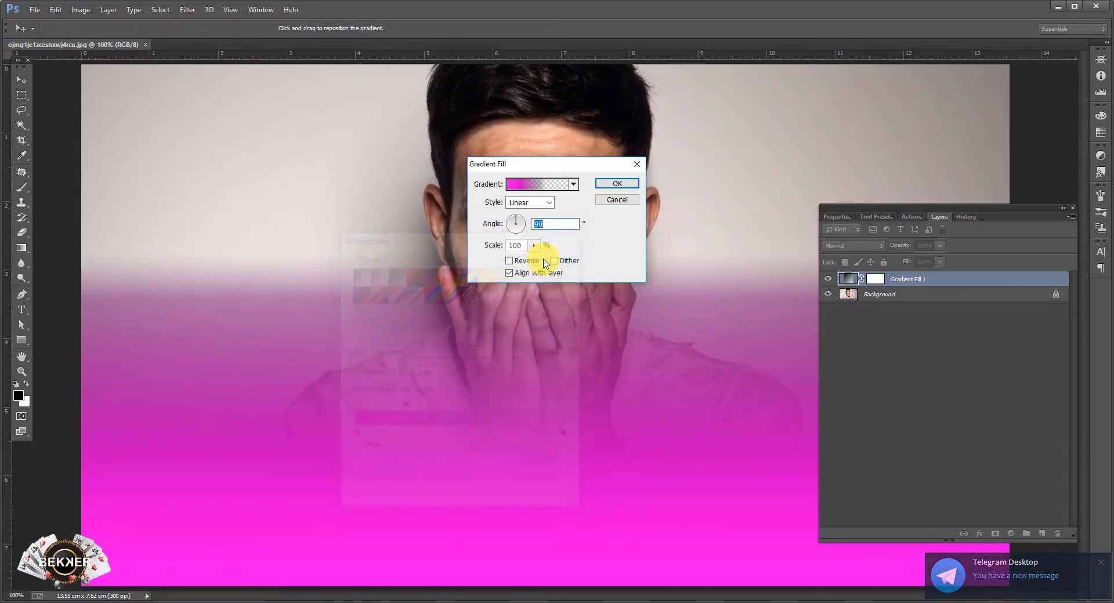
pyautogui.doubleClick(556, 223)
pyautogui.write('0')
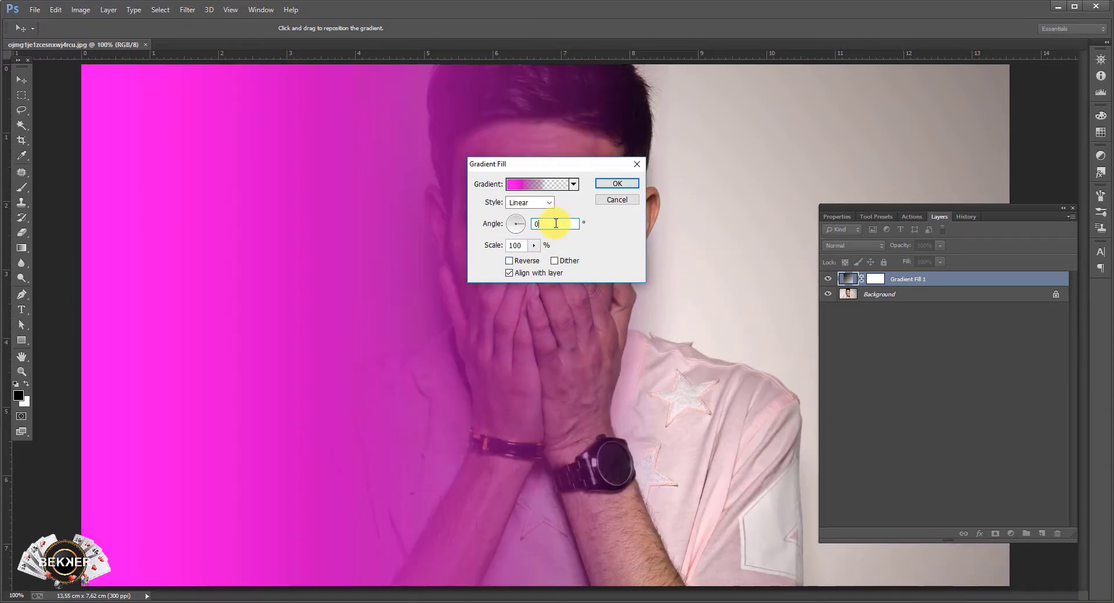
pyautogui.click(616, 184)
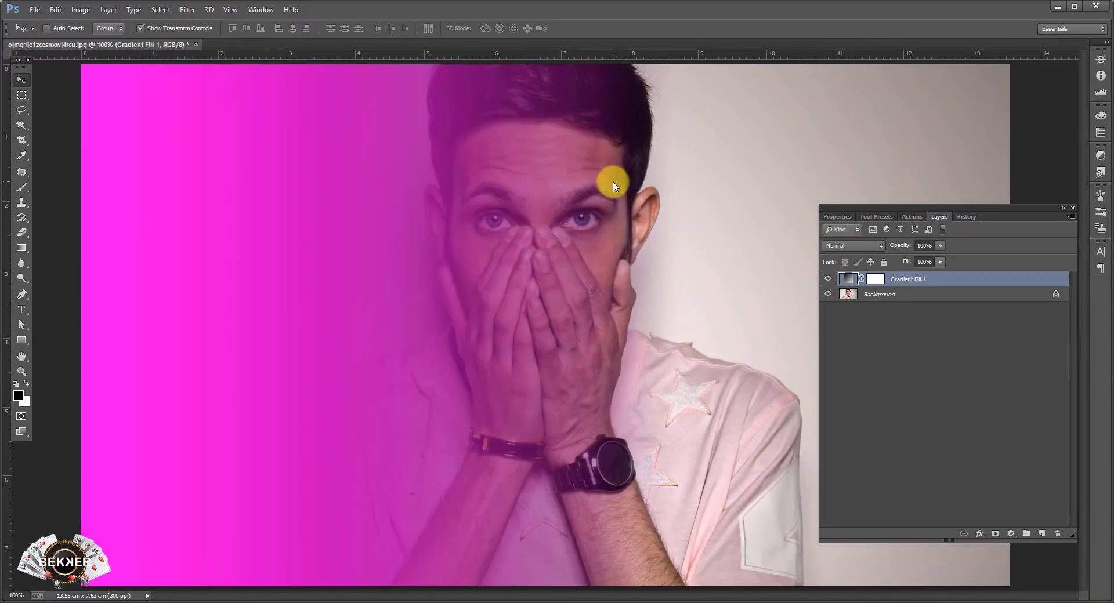
# Set the gradient layer to Color blend mode and duplicate it as Gradient Fill 1 copy.
pyautogui.click(875, 246)
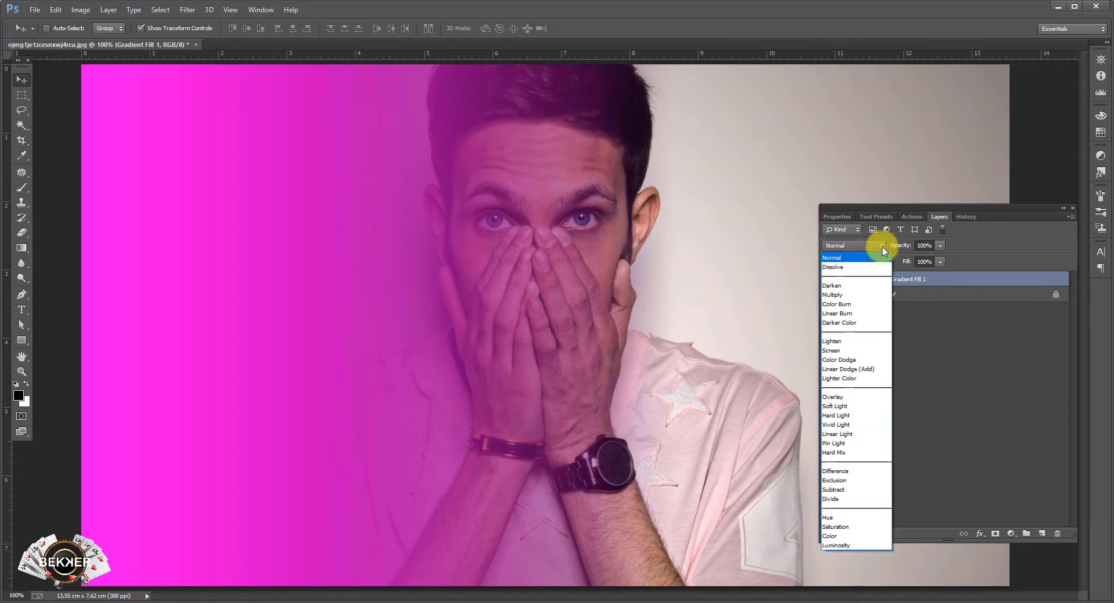
pyautogui.click(840, 537)
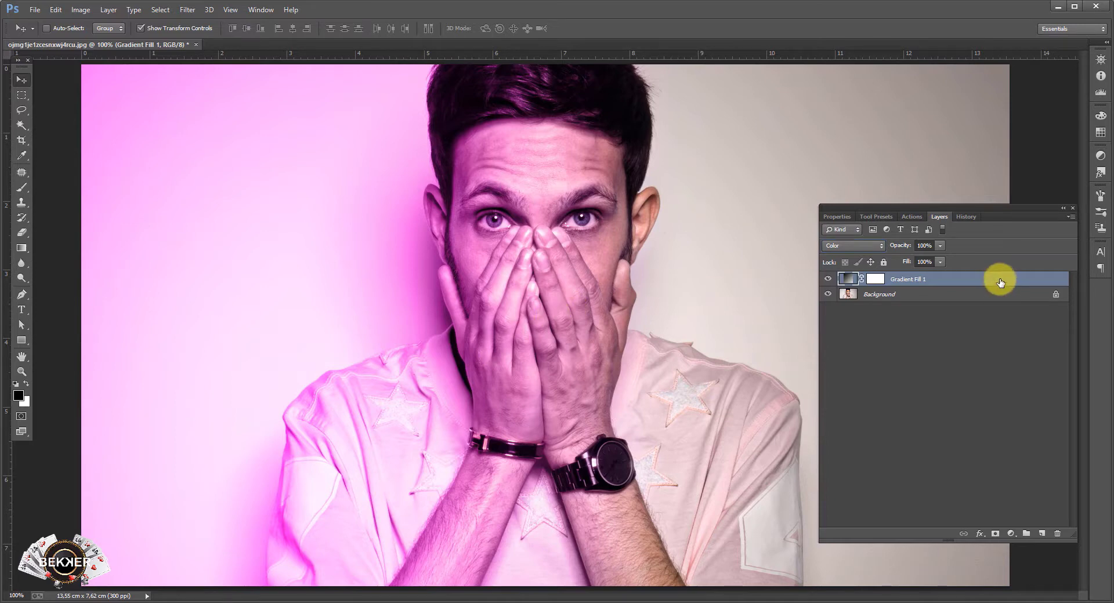
pyautogui.moveTo(999, 283); pyautogui.dragTo(1042, 533)
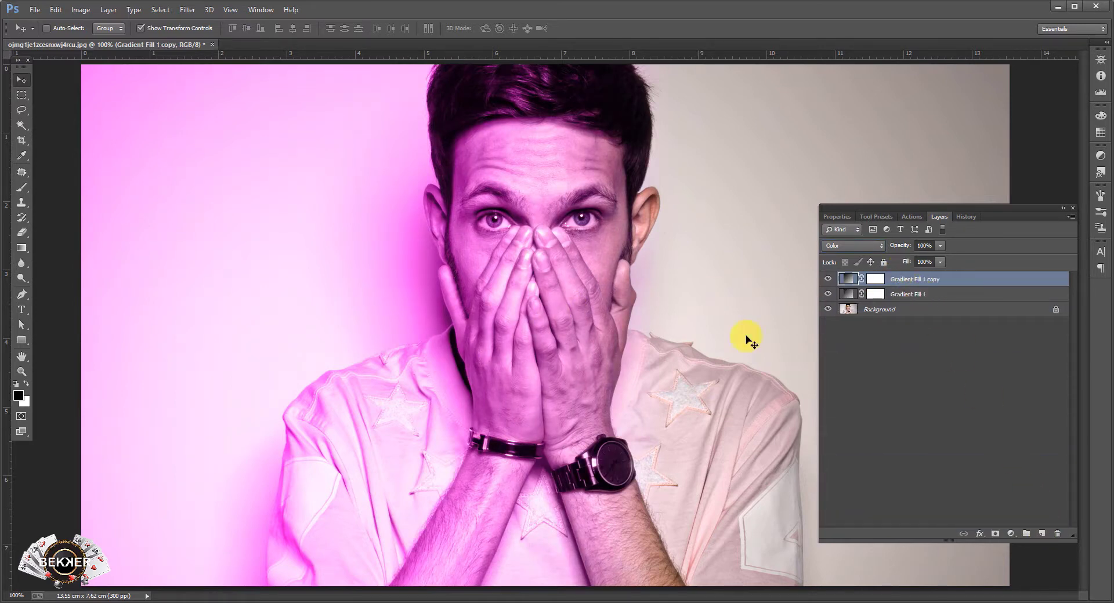
# Change the copy's left gradient stop to bright blue #0084ff and accept the gradient.
pyautogui.doubleClick(850, 281)
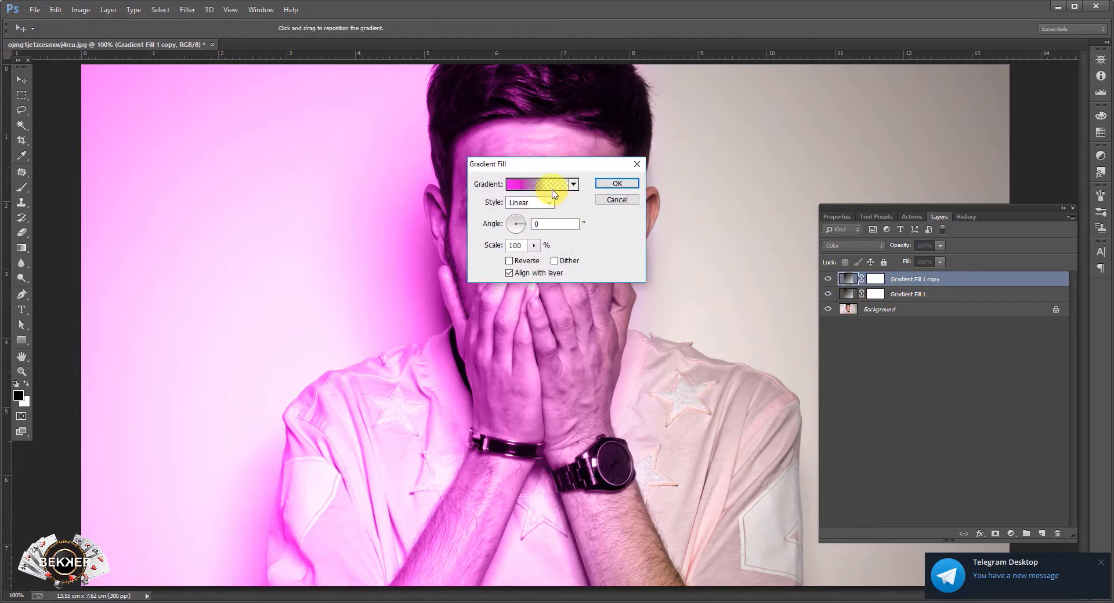
pyautogui.click(553, 191)
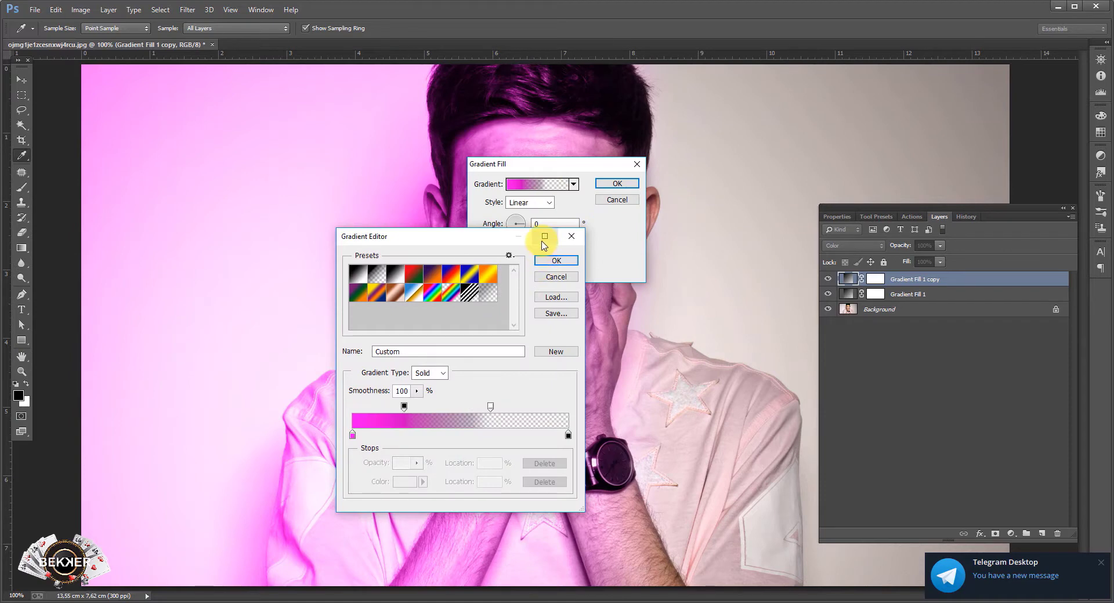
pyautogui.click(352, 435)
pyautogui.click(405, 482)
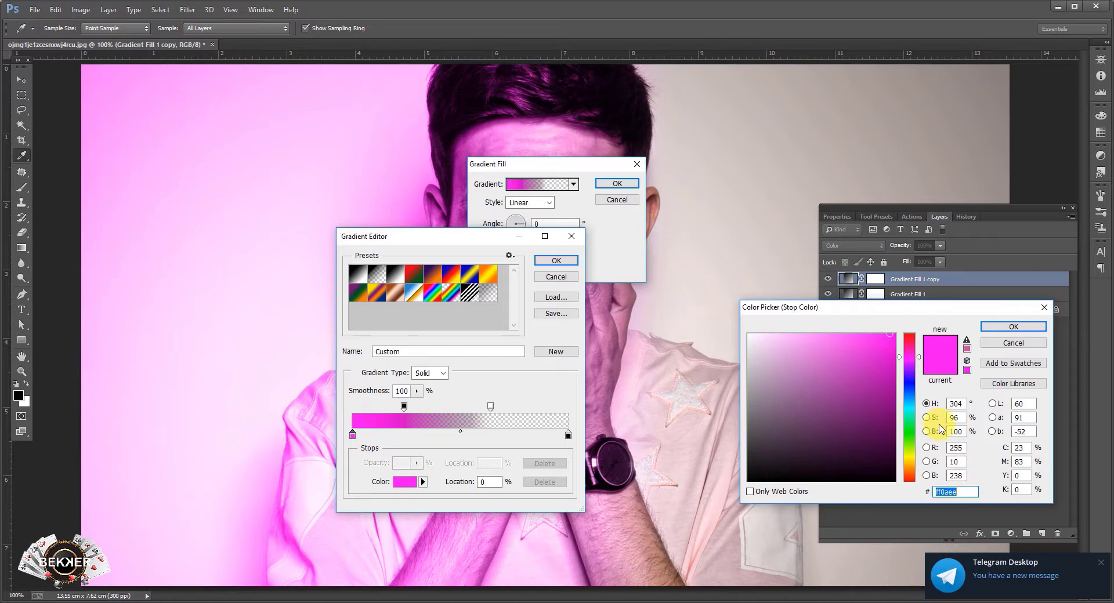
pyautogui.write('00')
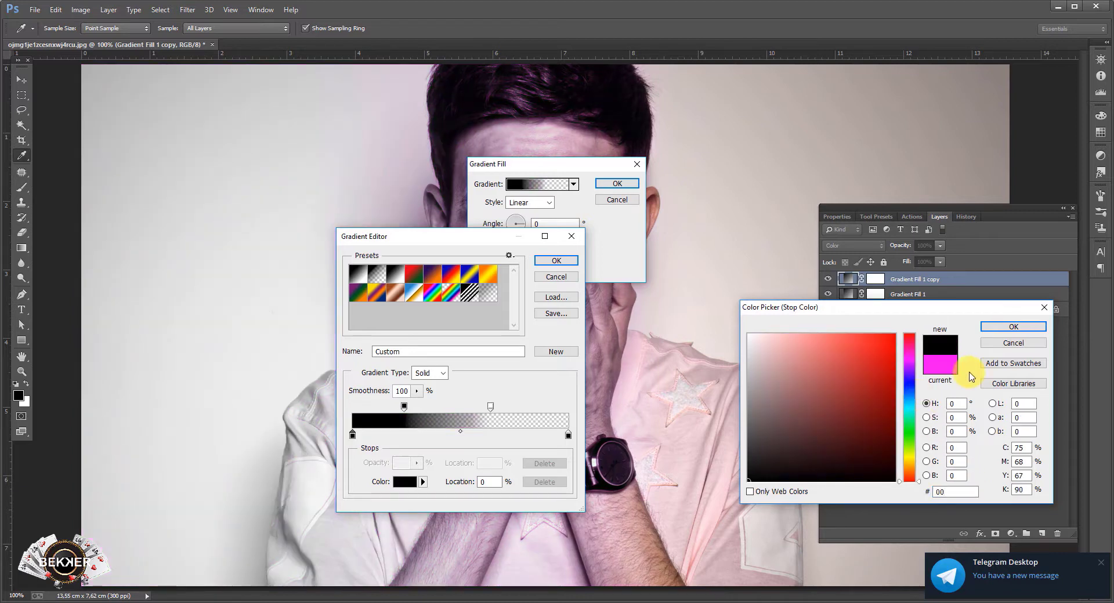
pyautogui.write('84')
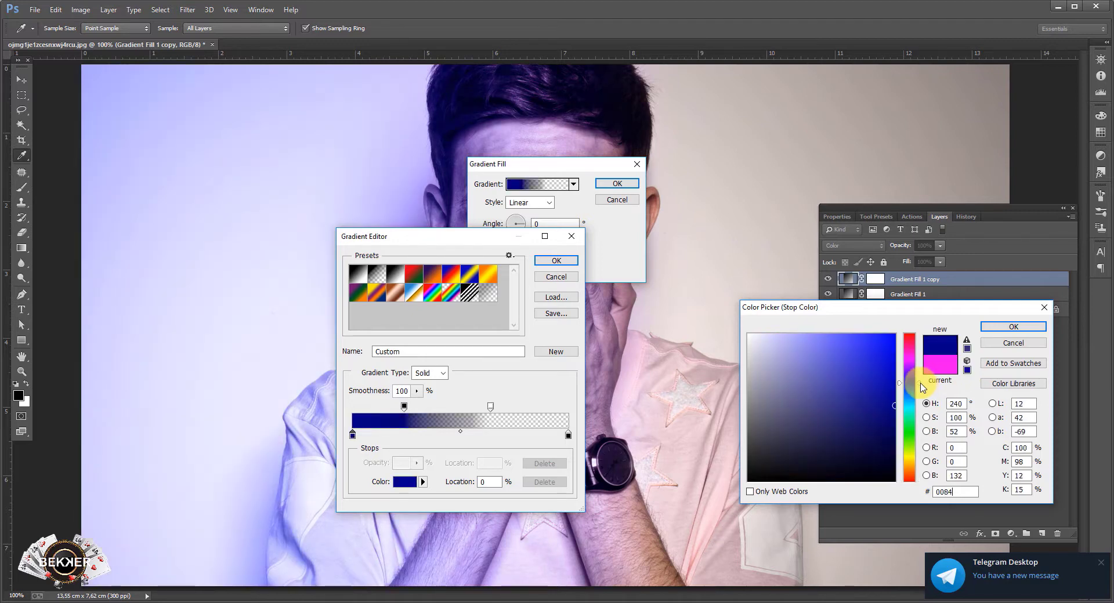
pyautogui.write('ff')
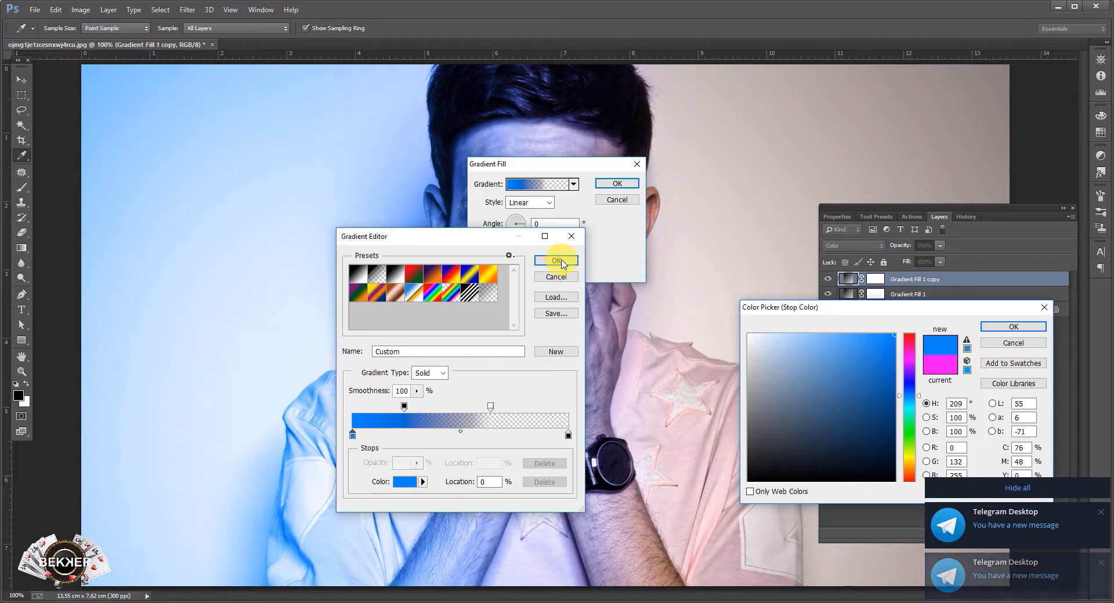
pyautogui.click(1033, 329)
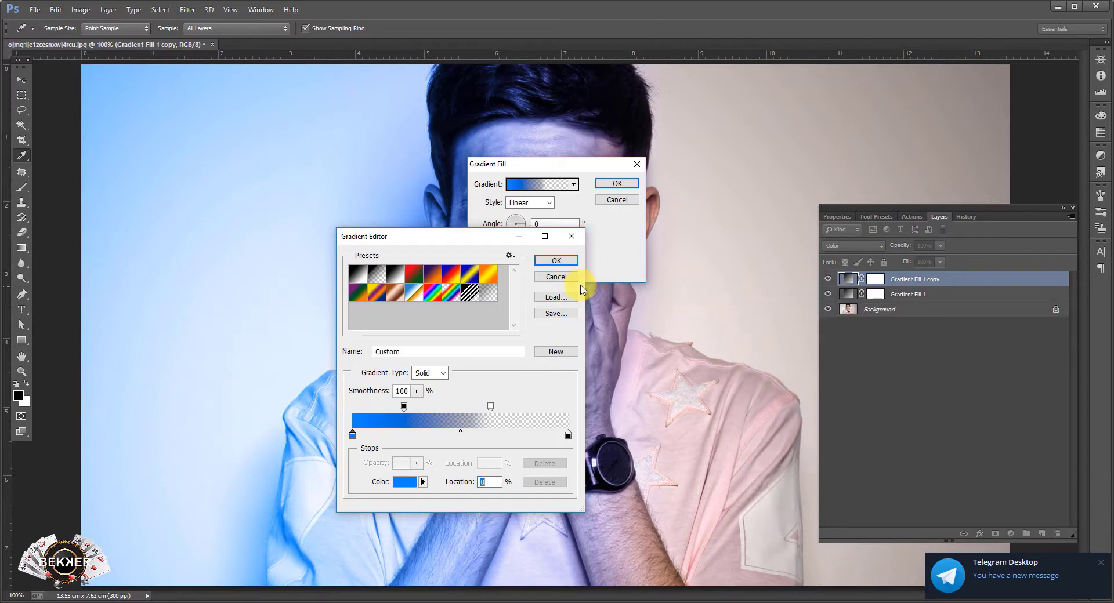
pyautogui.click(558, 261)
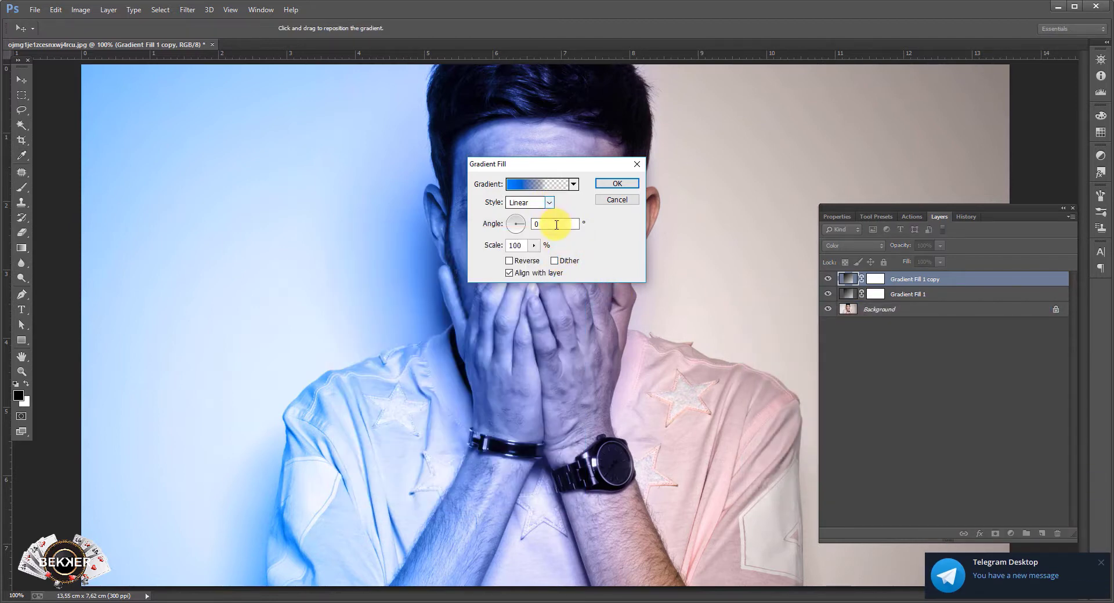
# Set the blue gradient copy's angle to 180° and apply the fill.
pyautogui.moveTo(556, 225); pyautogui.dragTo(526, 226)
pyautogui.write('0')
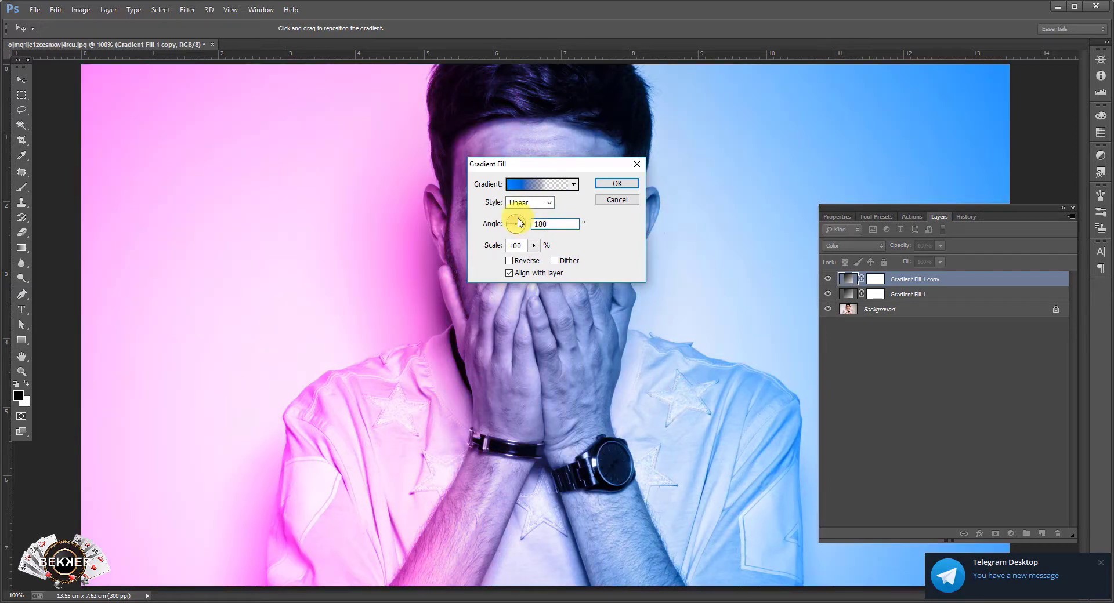
pyautogui.click(605, 185)
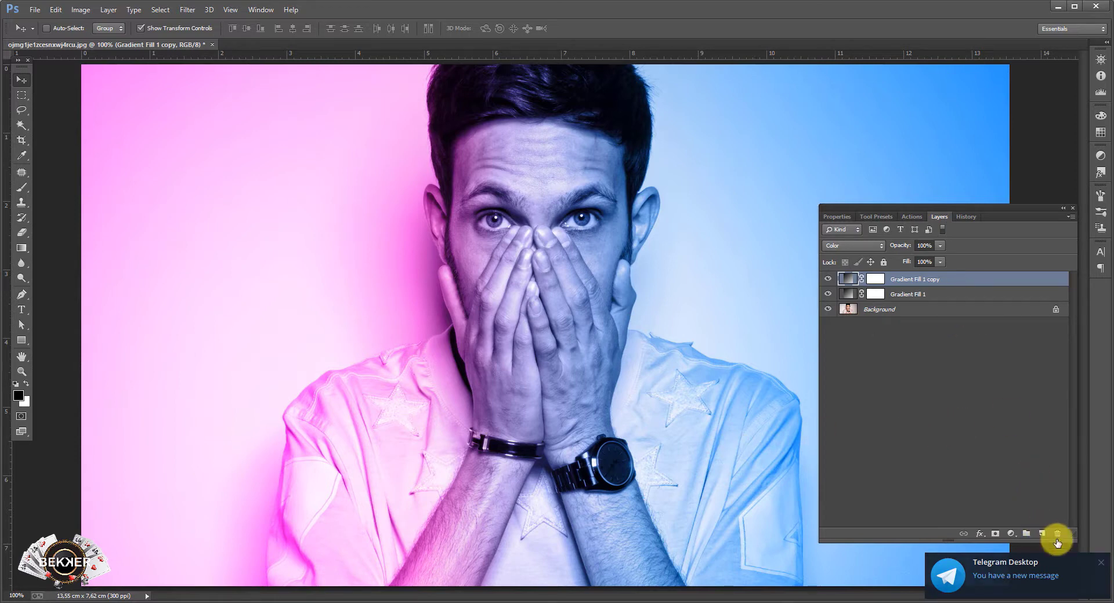
# Duplicate both gradient fill layers and set the copies to Soft Light at 38% opacity.
pyautogui.keyDown('shift'); pyautogui.click(920, 294); pyautogui.keyUp('shift')
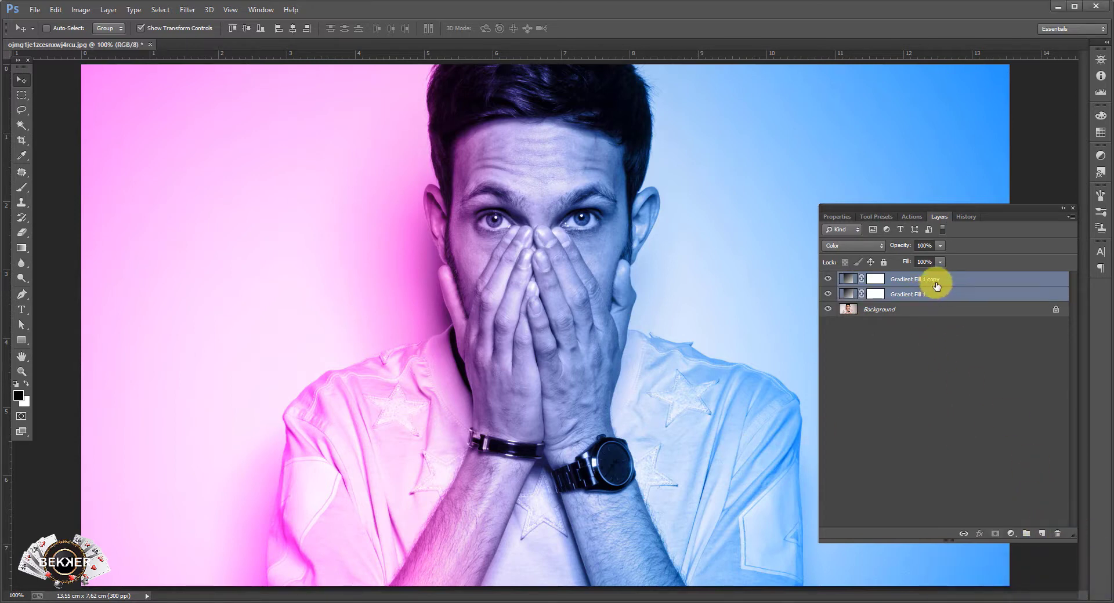
pyautogui.moveTo(935, 281)
pyautogui.mouseDown()
pyautogui.moveTo(1046, 452)
pyautogui.moveTo(1042, 534)
pyautogui.mouseUp()
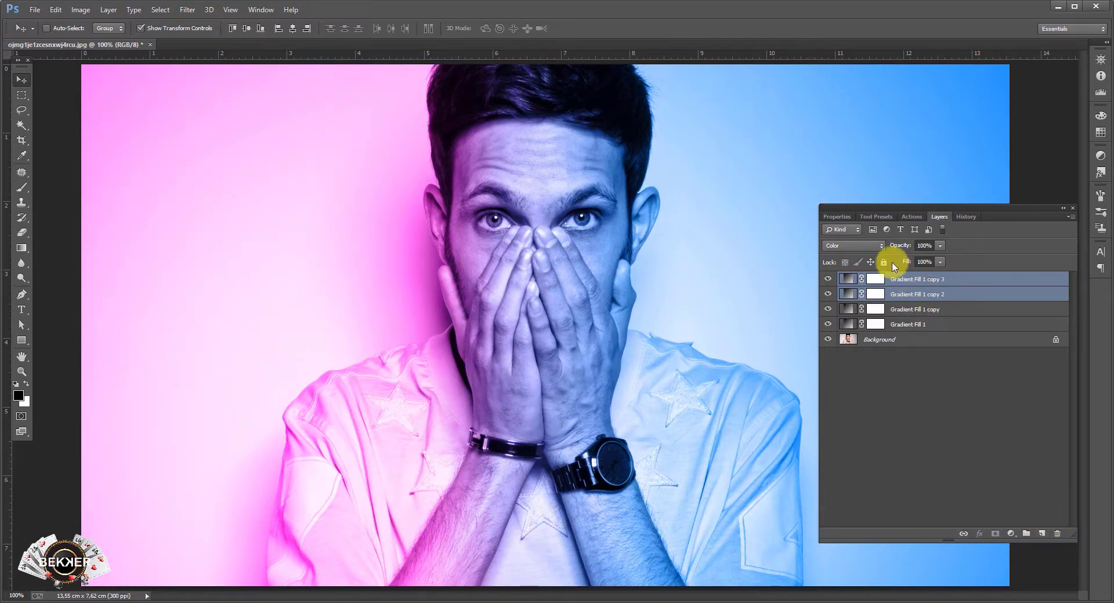
pyautogui.click(874, 248)
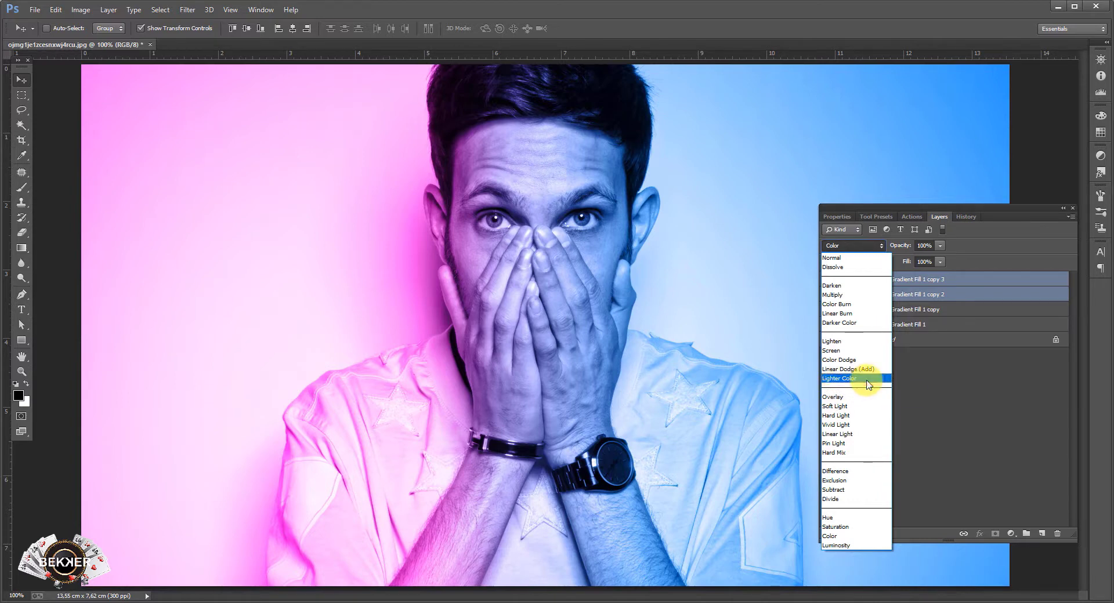
pyautogui.click(869, 380)
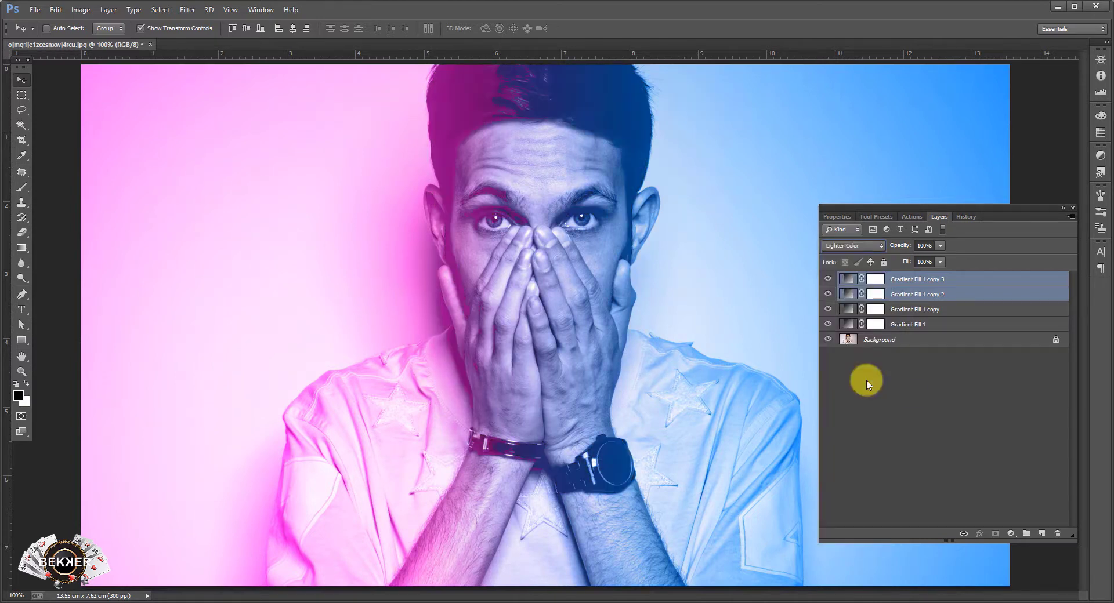
pyautogui.click(870, 246)
pyautogui.click(853, 407)
pyautogui.moveTo(942, 251); pyautogui.dragTo(909, 259)
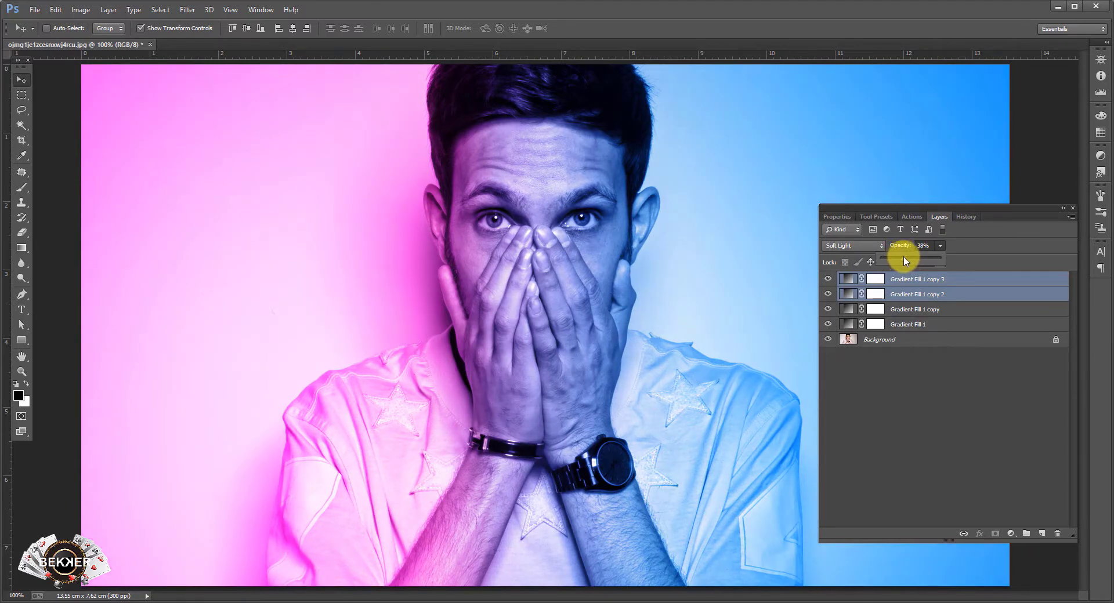
pyautogui.click(993, 397)
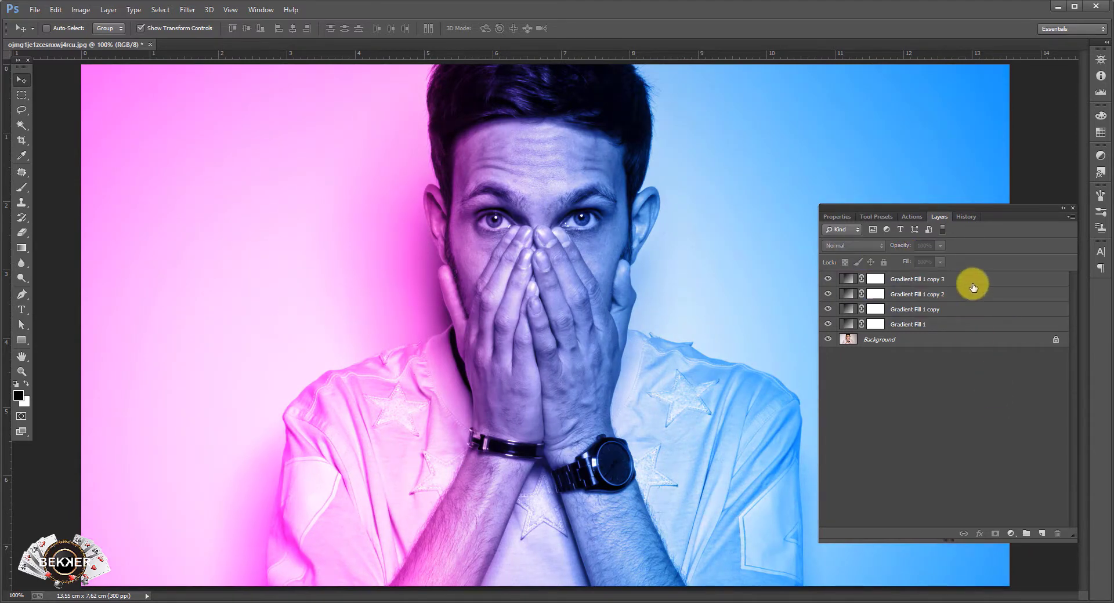
pyautogui.click(970, 281)
# Add a Curves adjustment layer, lifting the black point and pulling the midtones down.
pyautogui.click(1011, 534)
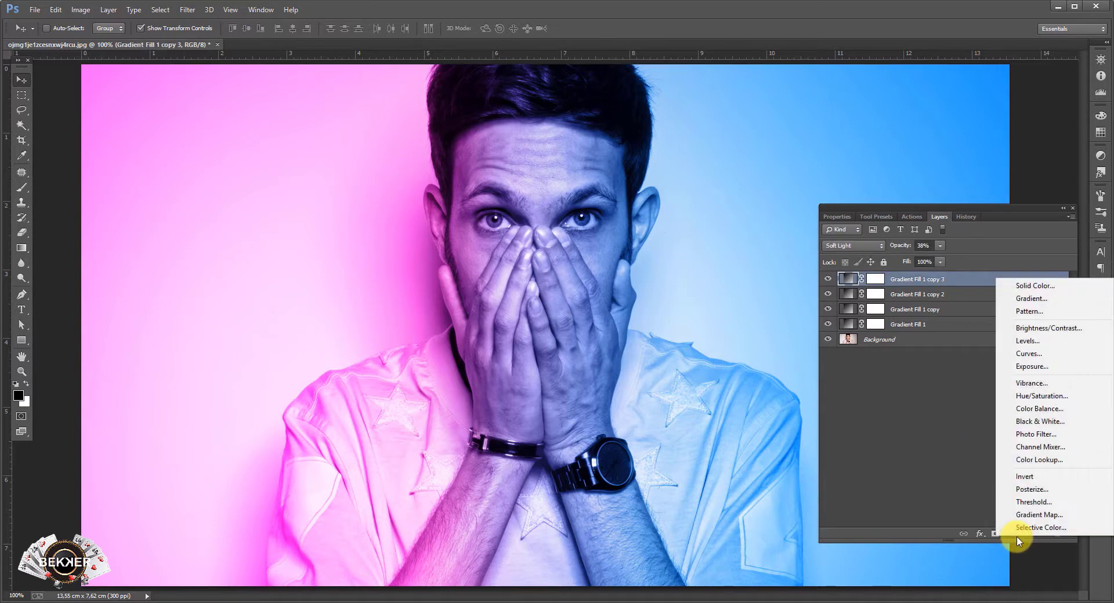
pyautogui.click(1023, 355)
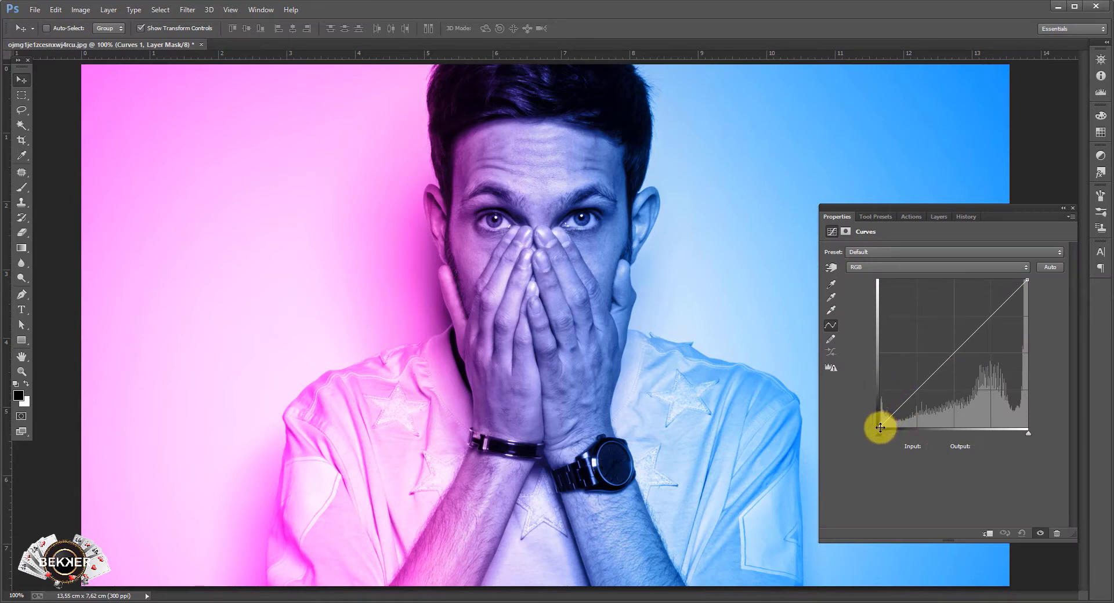
pyautogui.moveTo(880, 427); pyautogui.dragTo(880, 415)
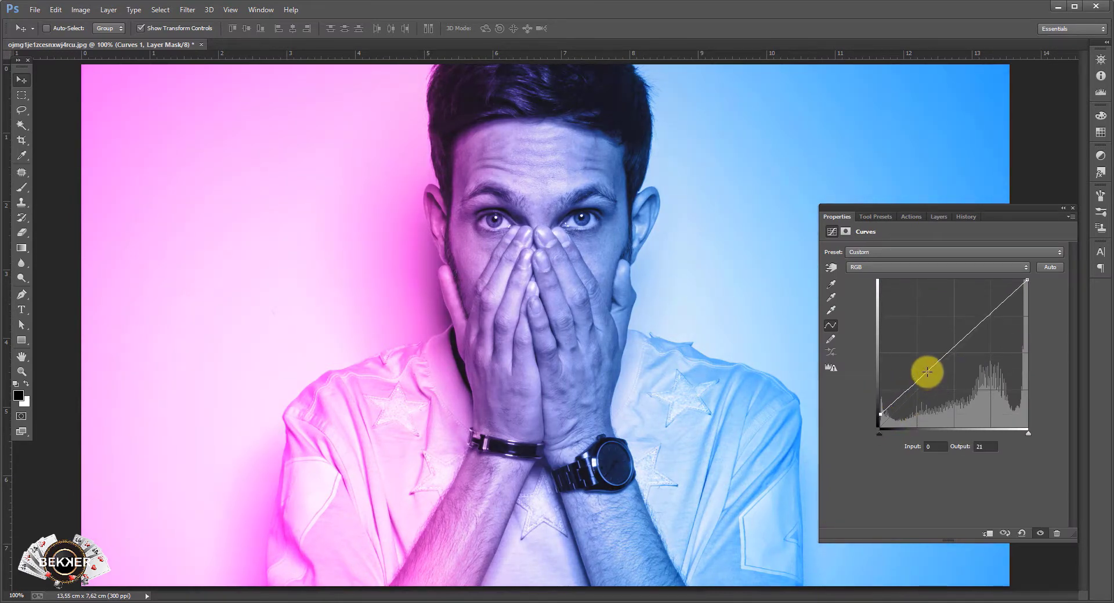
pyautogui.moveTo(927, 371); pyautogui.dragTo(936, 383)
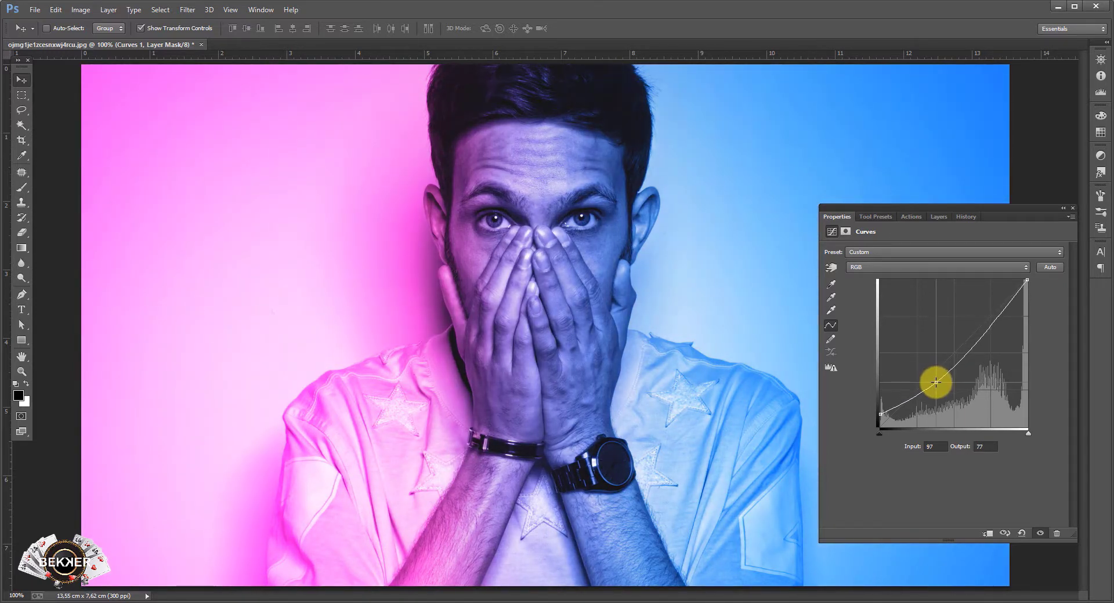
pyautogui.click(1063, 210)
pyautogui.press('F7')
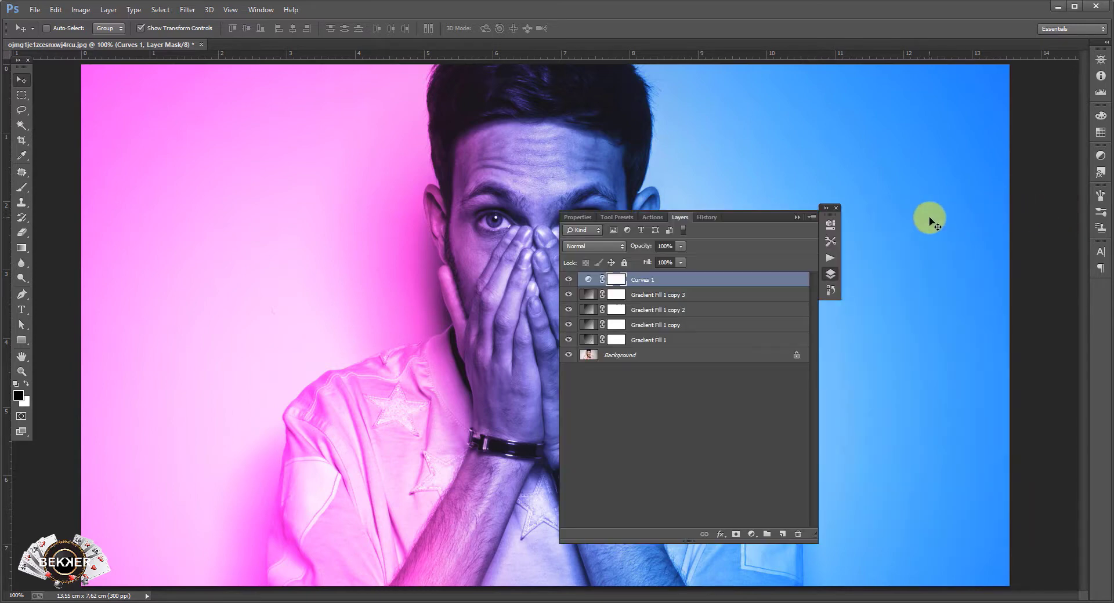
pyautogui.moveTo(769, 219); pyautogui.dragTo(1005, 204)
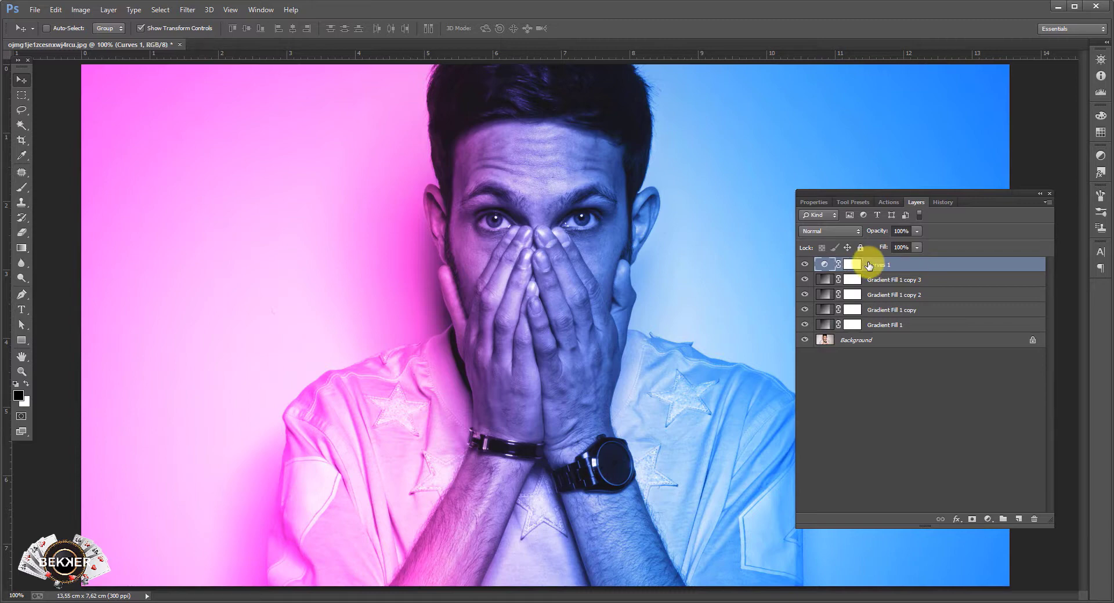
pyautogui.click(864, 265)
# Stamp all visible layers into Layer 1 and apply a High Pass filter at 2,5 px radius.
pyautogui.hotkey('ctrl', 'alt', 'shift', 'e')
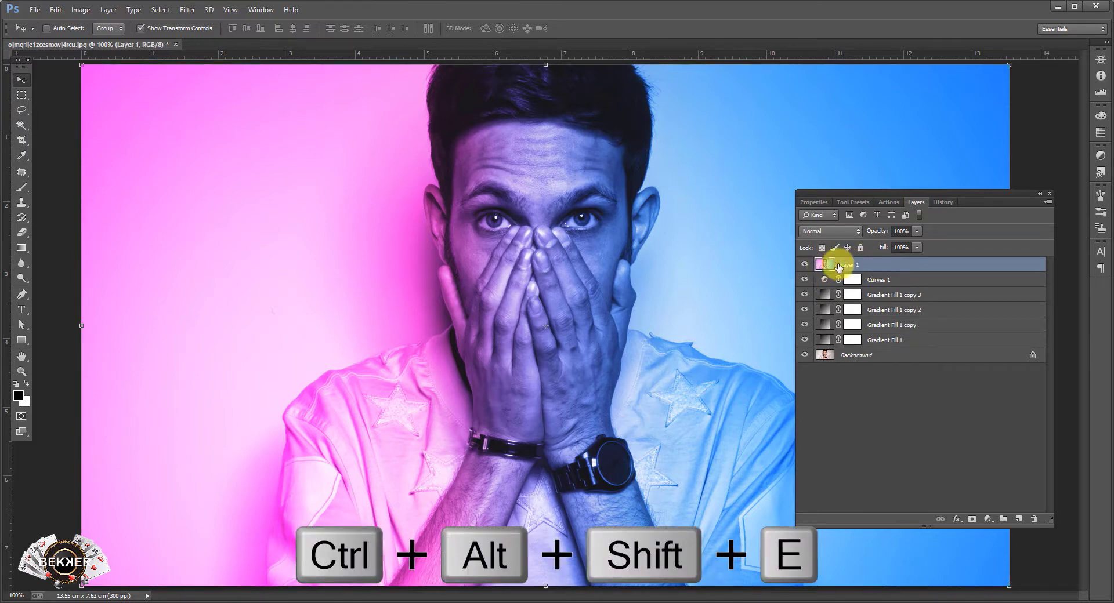
pyautogui.click(187, 9)
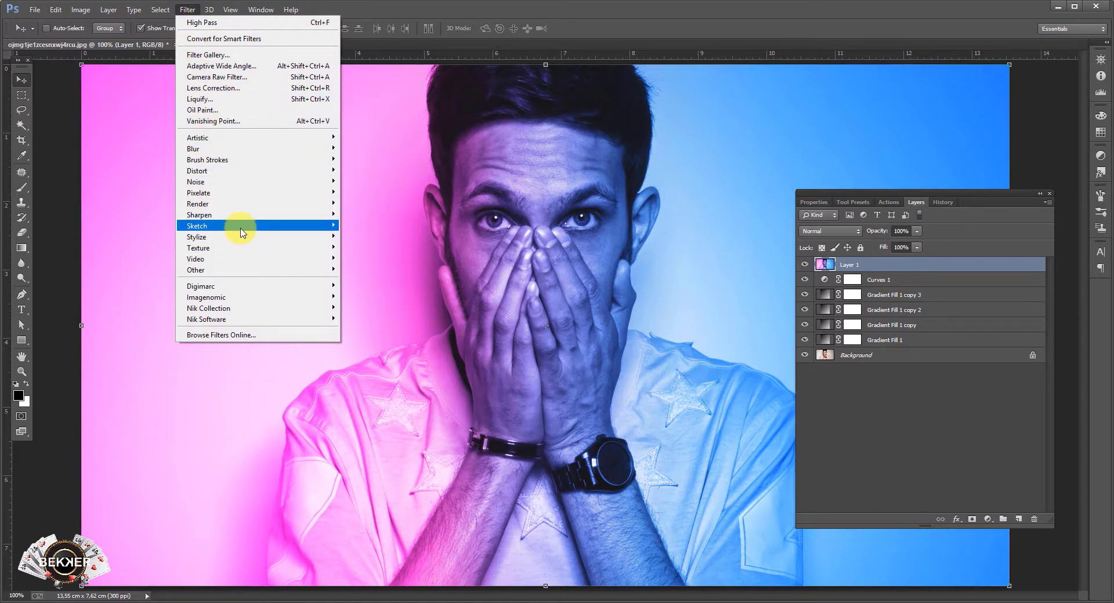
pyautogui.moveTo(257, 269)
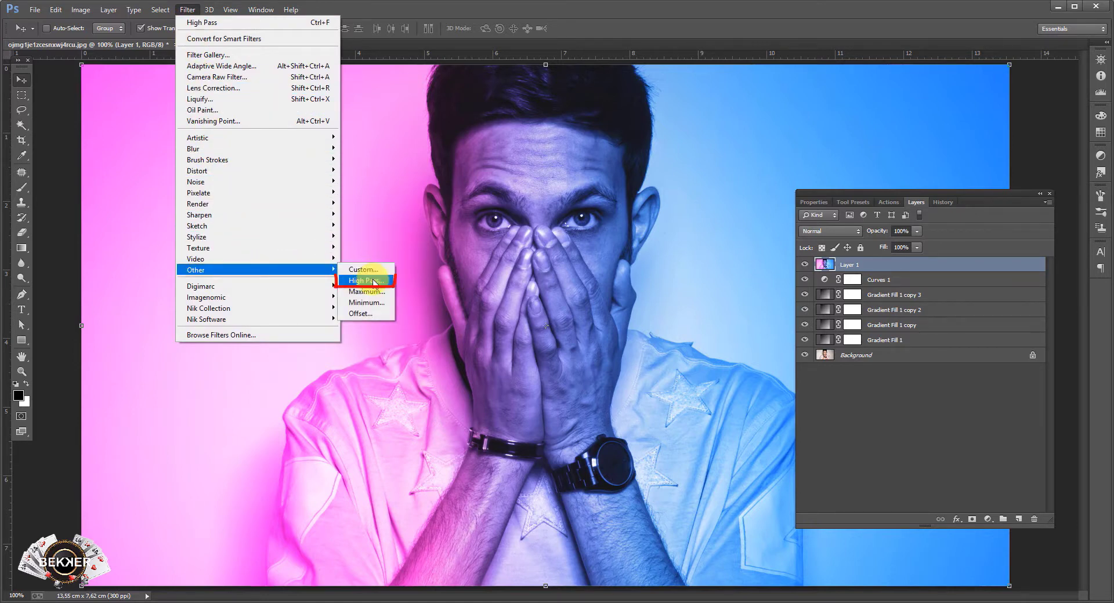
pyautogui.click(366, 280)
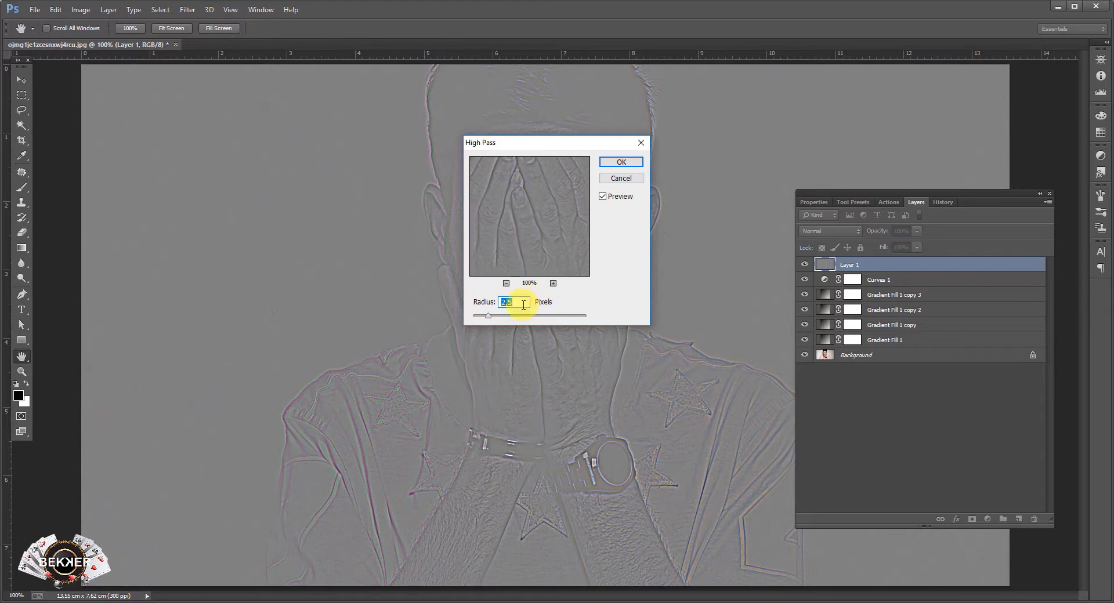
pyautogui.click(614, 168)
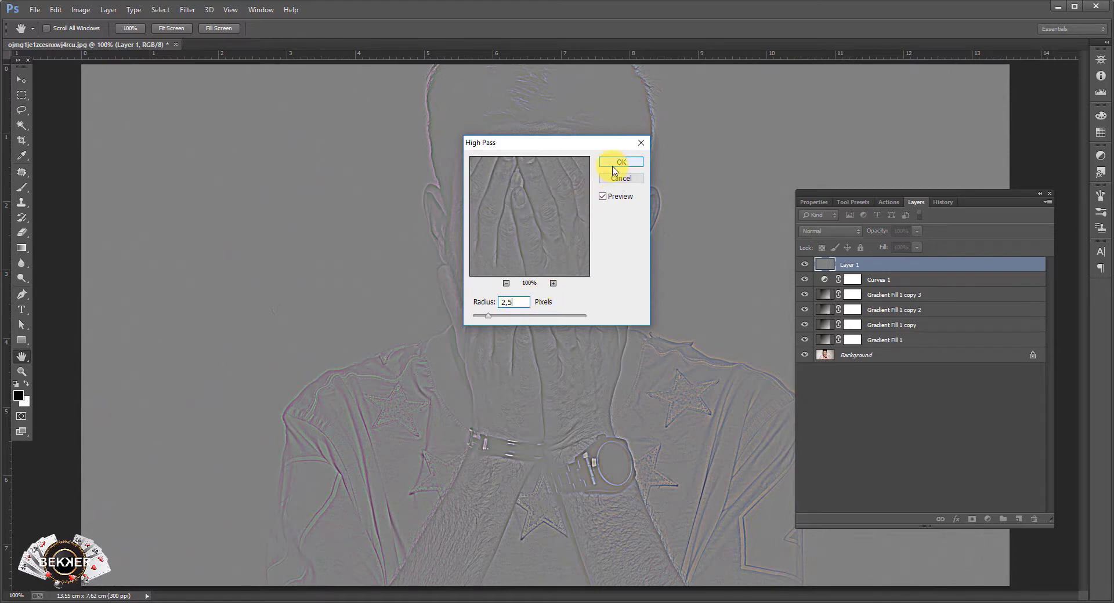
pyautogui.press('v')
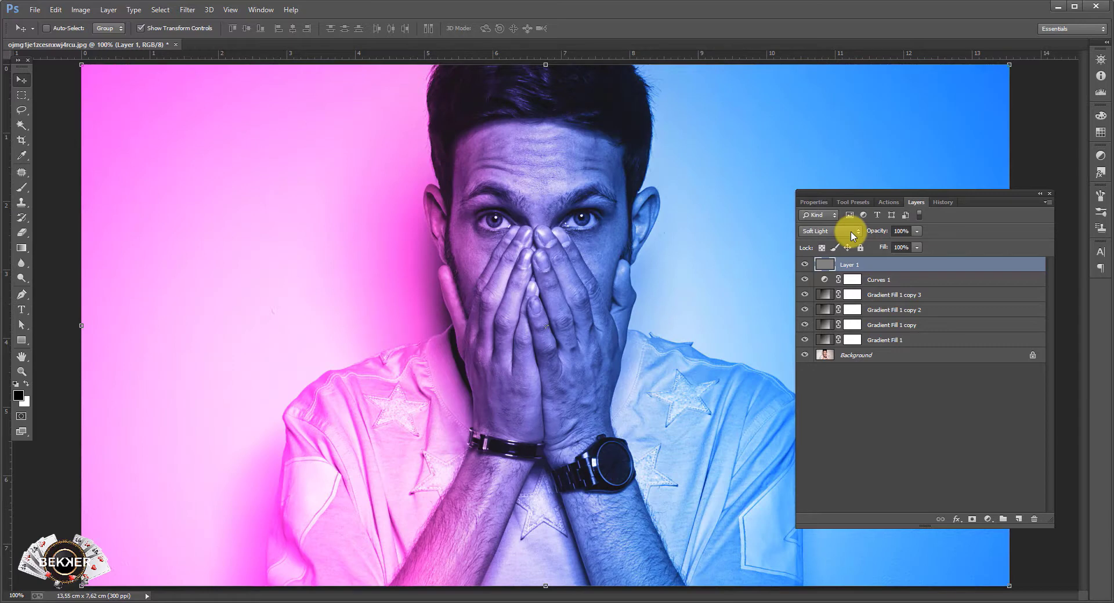
# Blend the high-pass Layer 1 in Linear Light at 38% opacity.
pyautogui.click(830, 231)
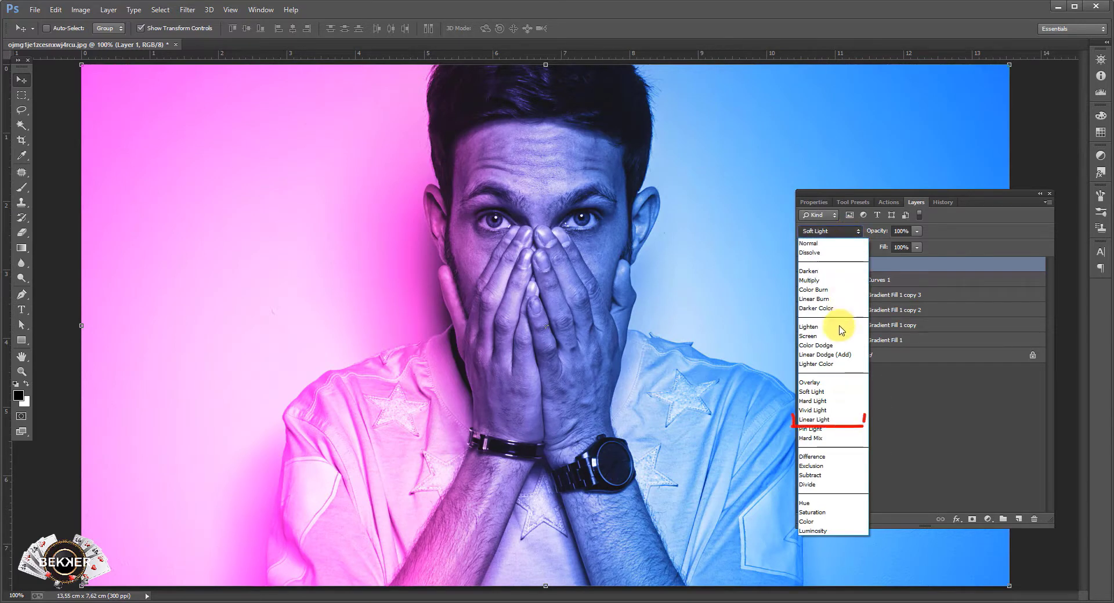
pyautogui.click(815, 419)
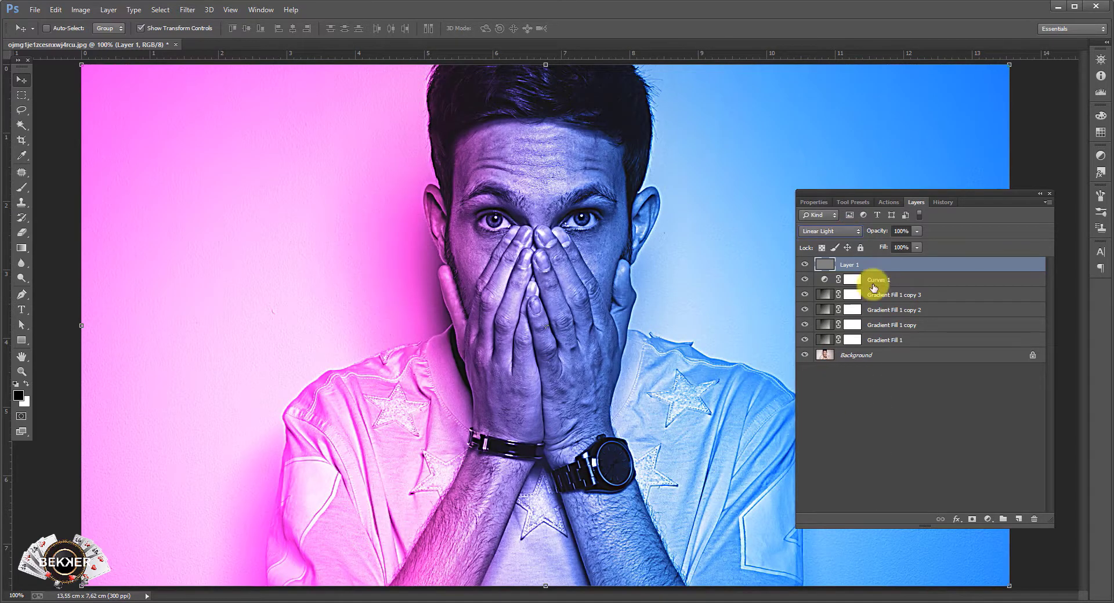
pyautogui.moveTo(917, 237); pyautogui.dragTo(882, 249)
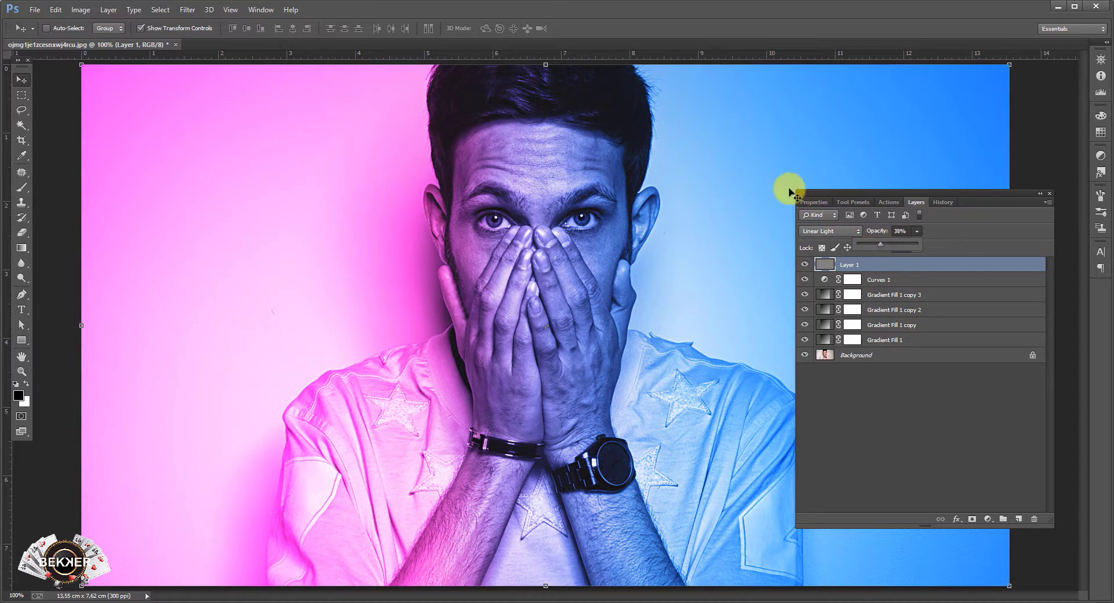
pyautogui.click(778, 175)
# Hide the Layers panel with F7 and fit the finished portrait to the window.
pyautogui.press('F7')
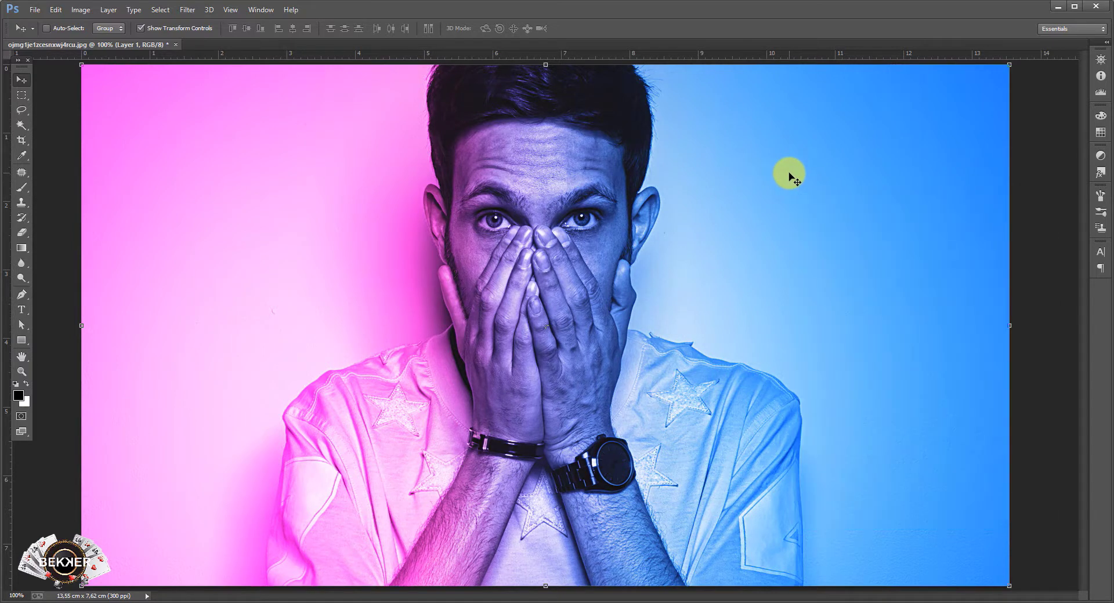
pyautogui.hotkey('ctrl', '-')
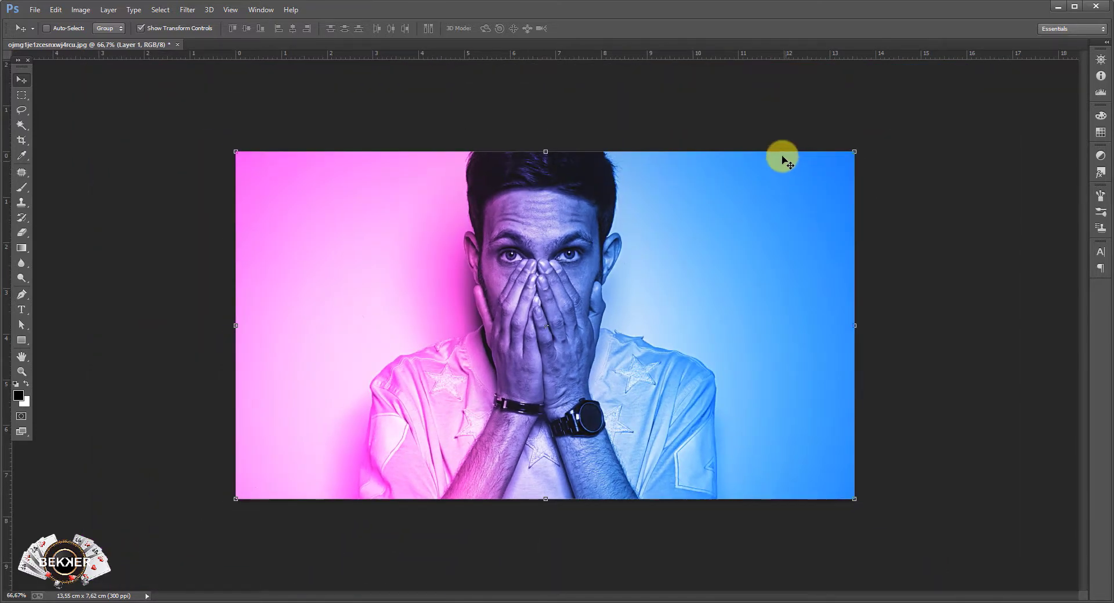
pyautogui.hotkey('ctrl', '0')
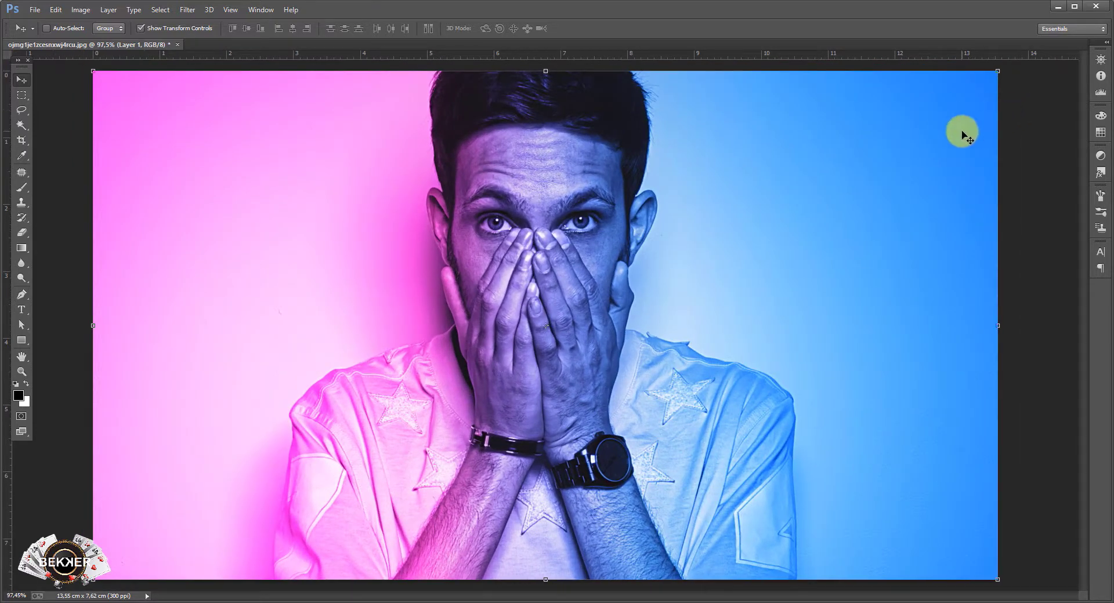